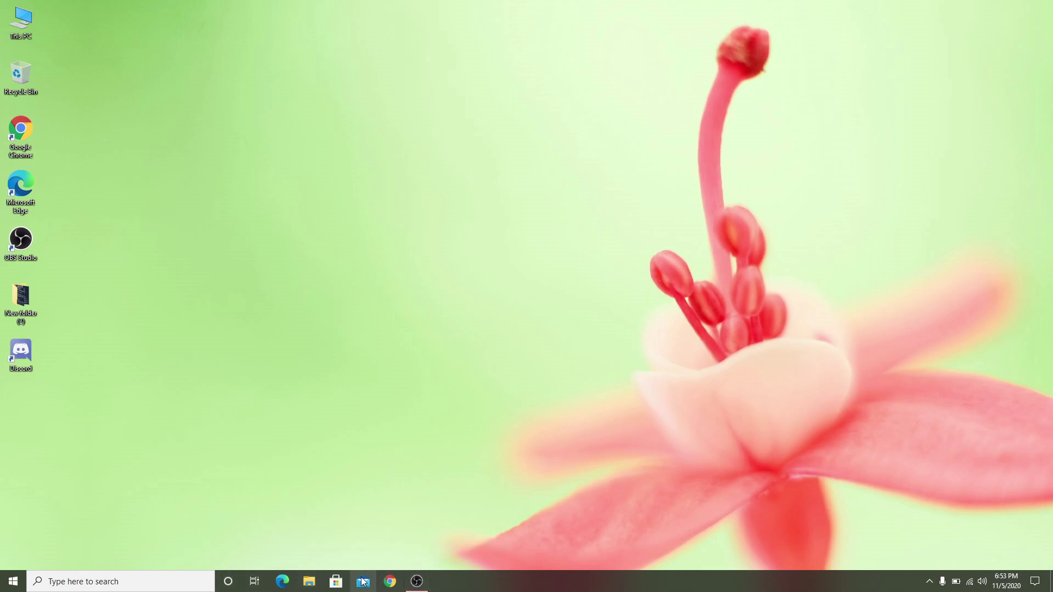
Step: Launch Google Chrome from the Windows taskbar
left_click(391, 582)
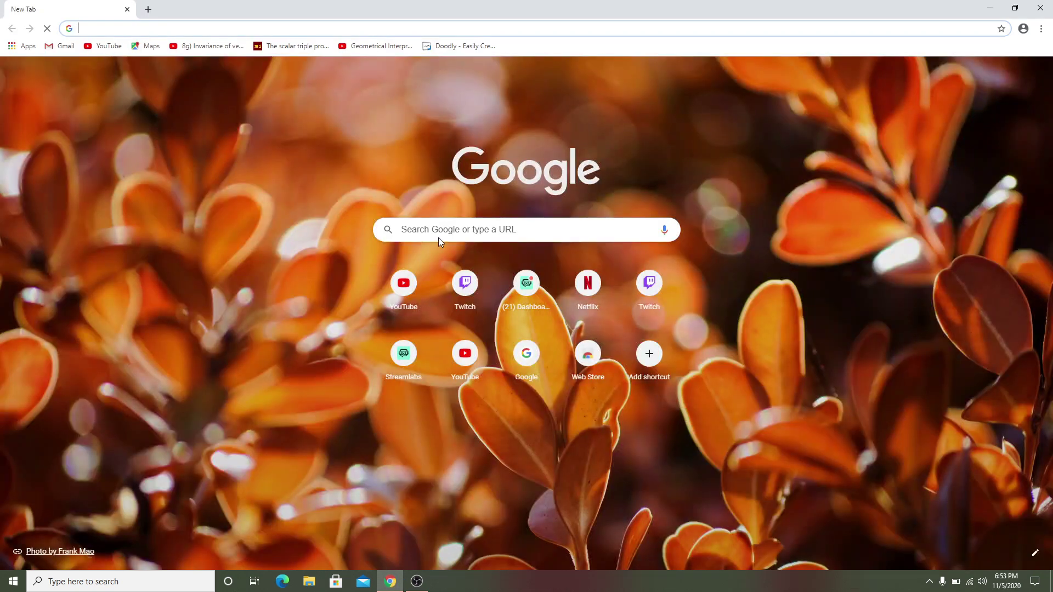
Step: Search Google for 'steam'
left_click(438, 230)
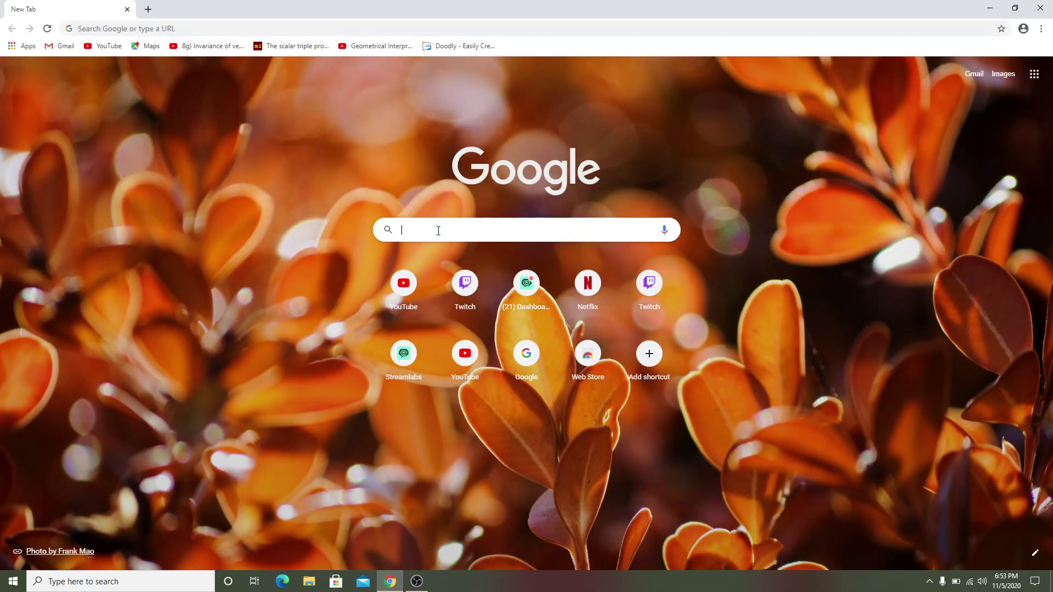
type("steam")
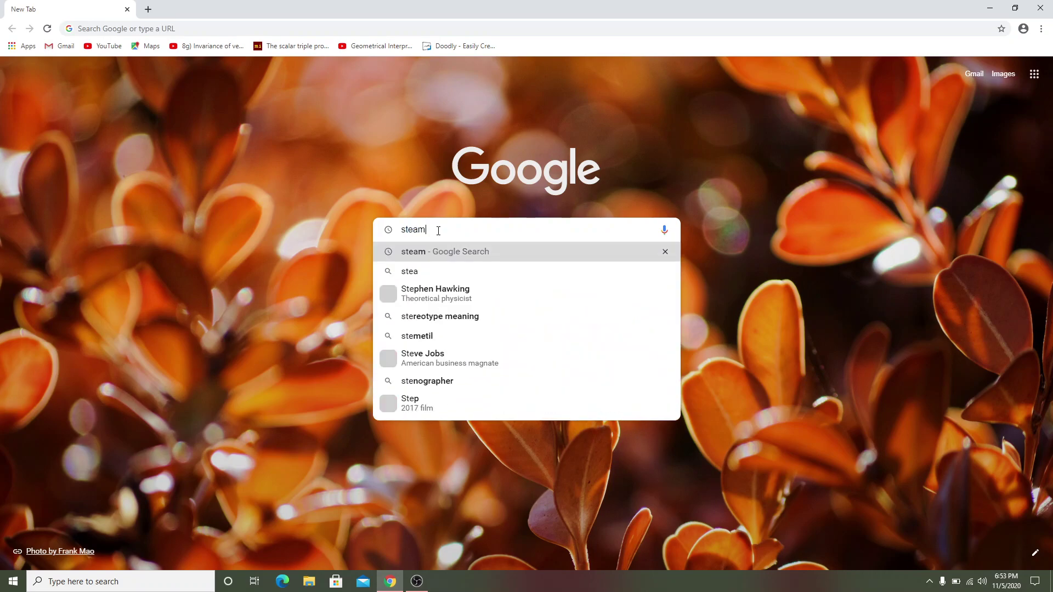
key("Return")
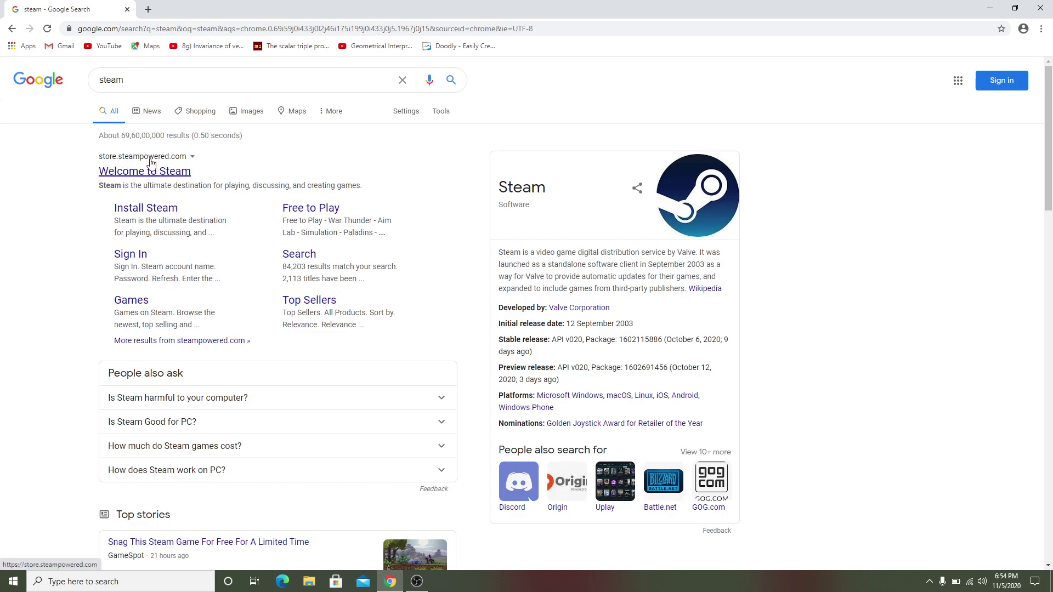
Step: Download SteamSetup.exe from the Install Steam page on store.steampowered.com
left_click(162, 176)
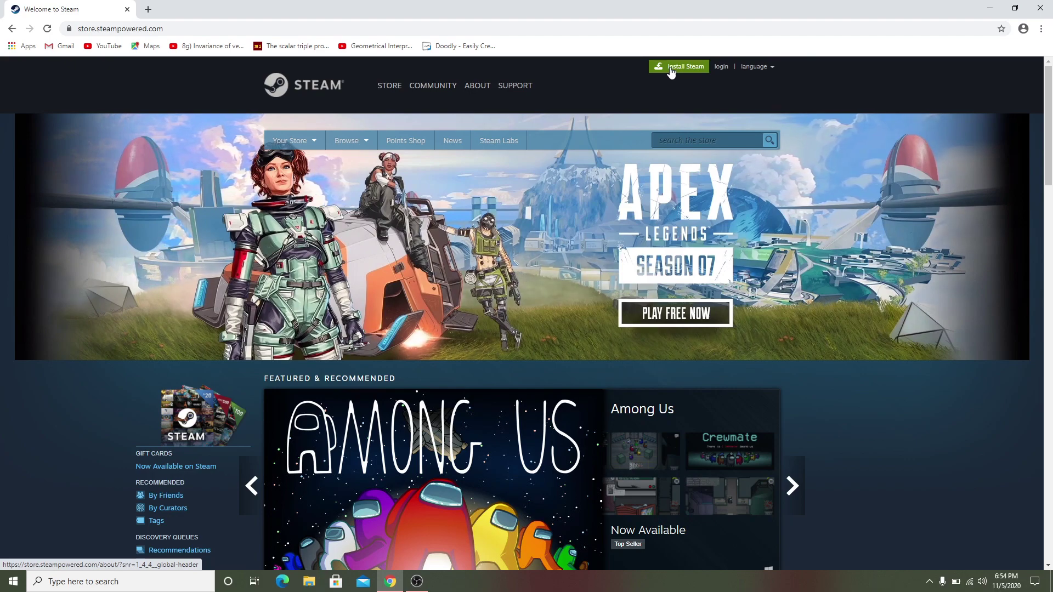
left_click(677, 69)
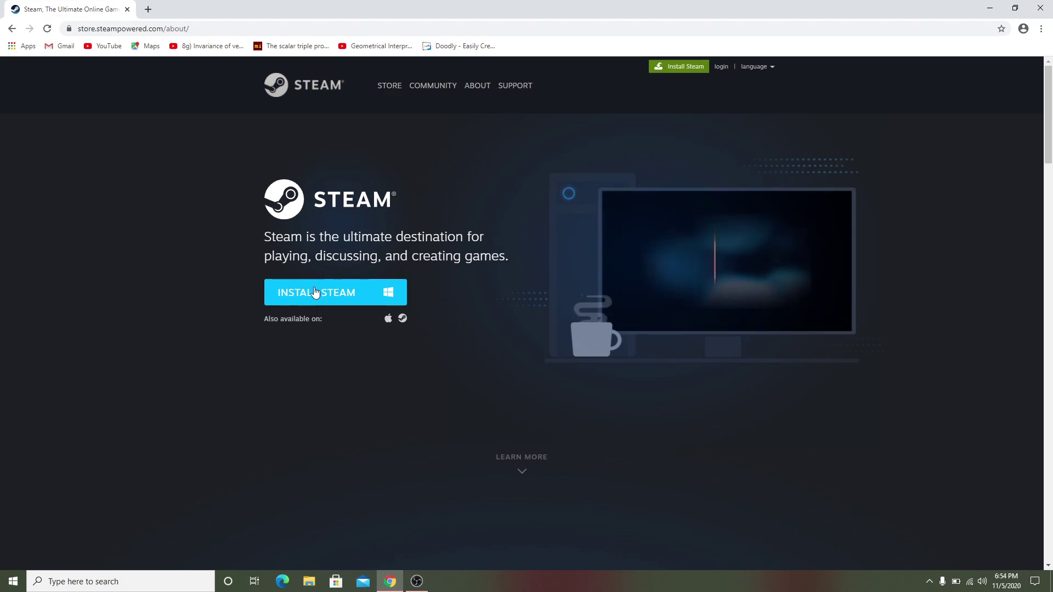
left_click(336, 300)
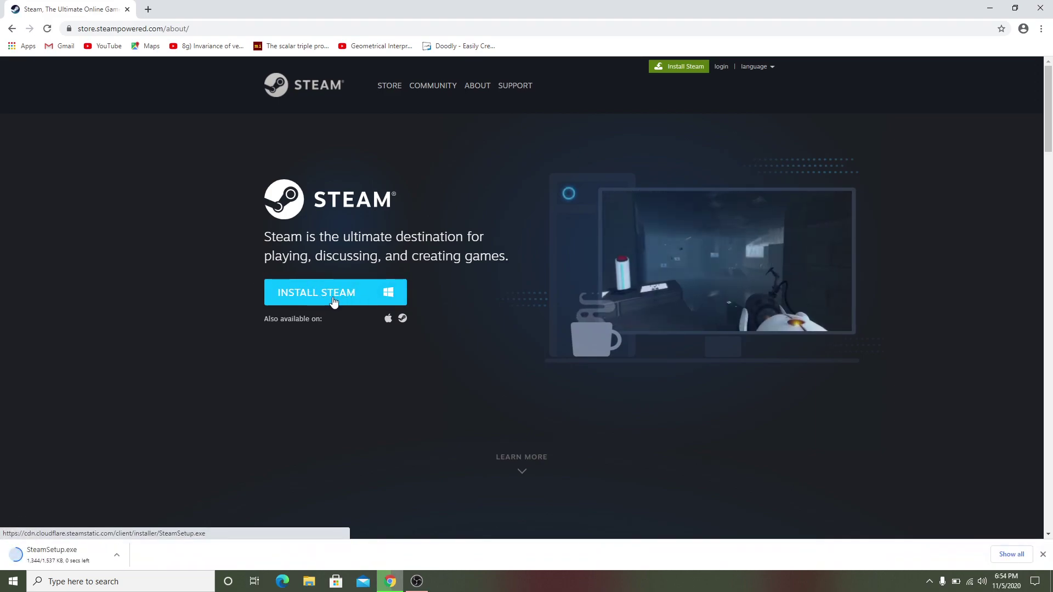
Step: Run SteamSetup.exe and minimize Chrome so the Steam Setup window is centred on the desktop
left_click(64, 556)
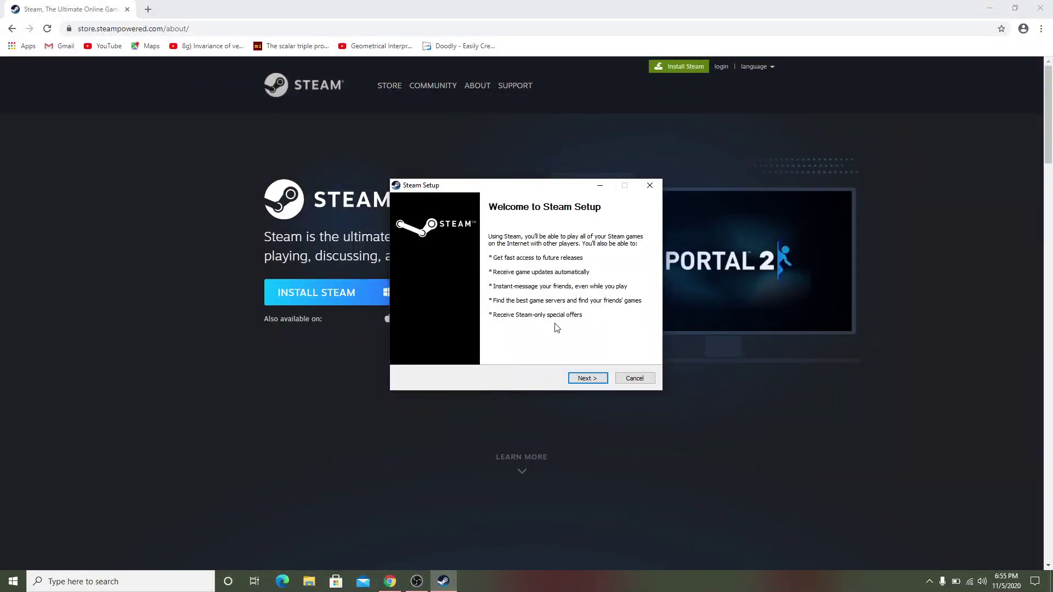
left_click_drag(512, 190, 589, 209)
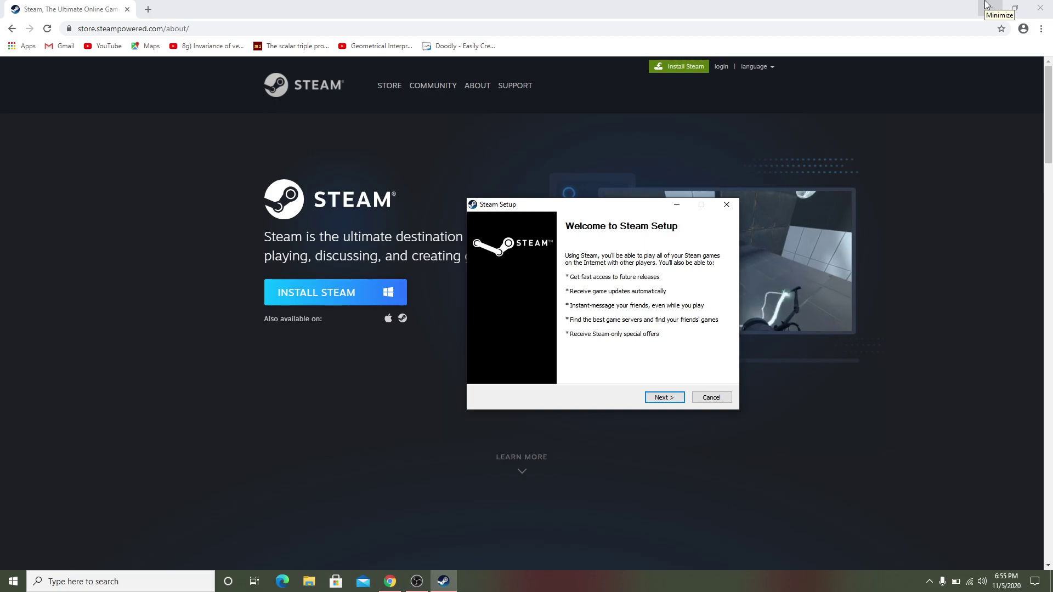
left_click(987, 4)
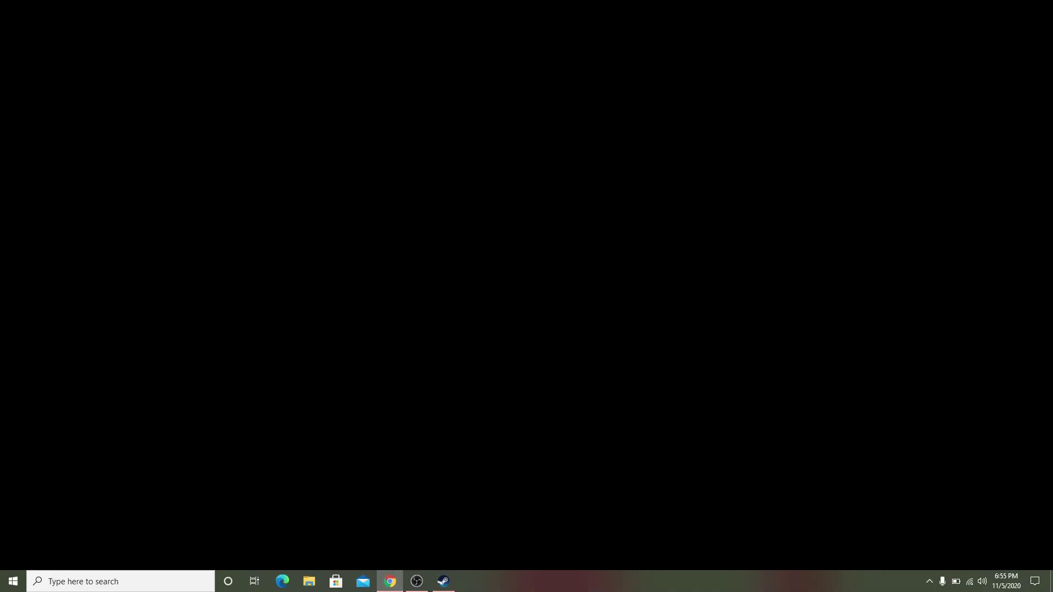
left_click_drag(481, 205, 401, 152)
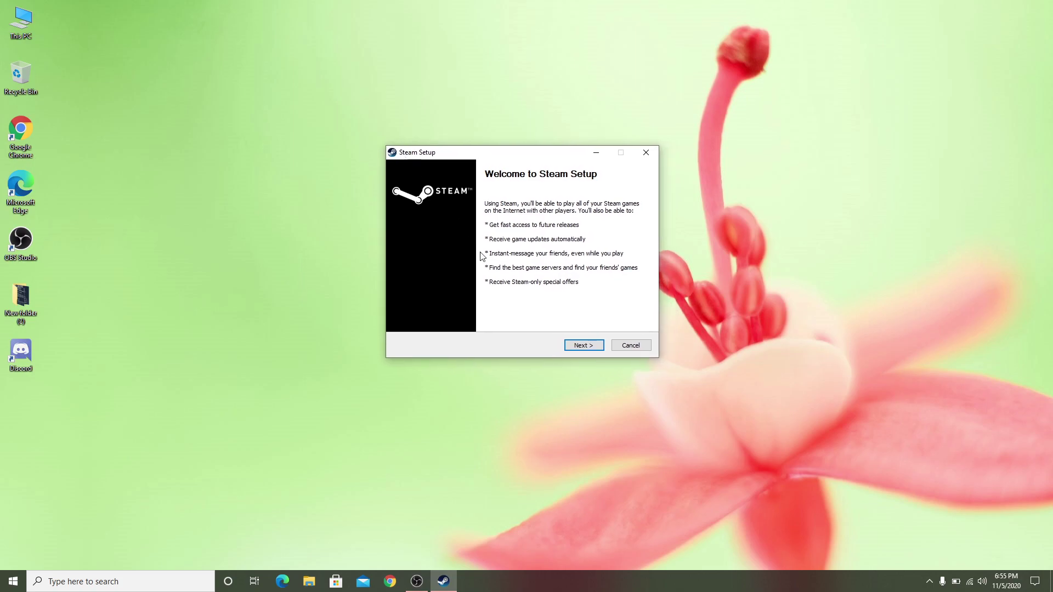
Step: Install Steam in English to the default folder and finish with Run Steam checked
left_click(590, 351)
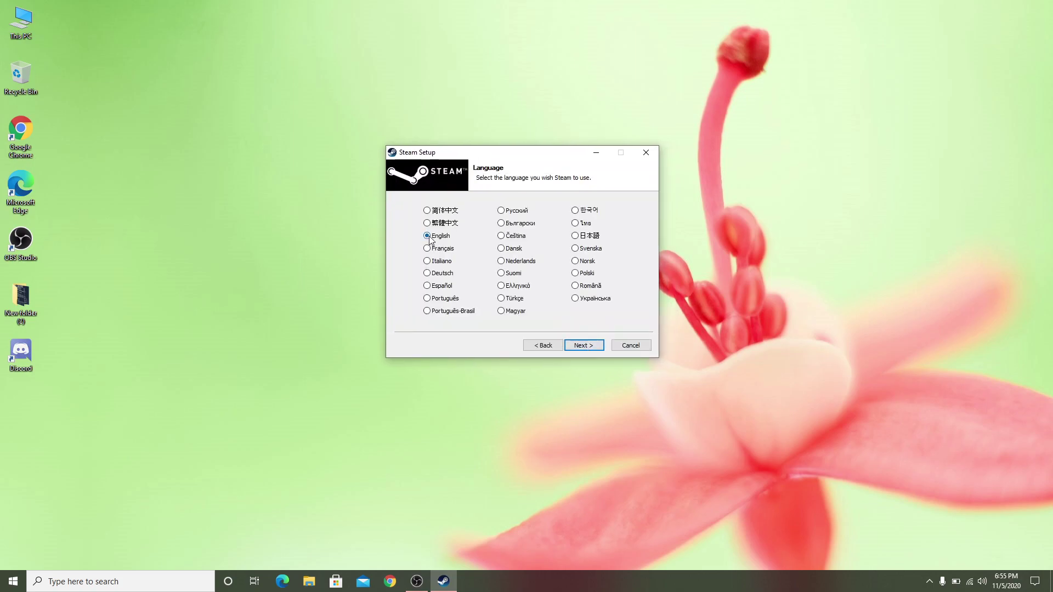
left_click(591, 349)
left_click(591, 348)
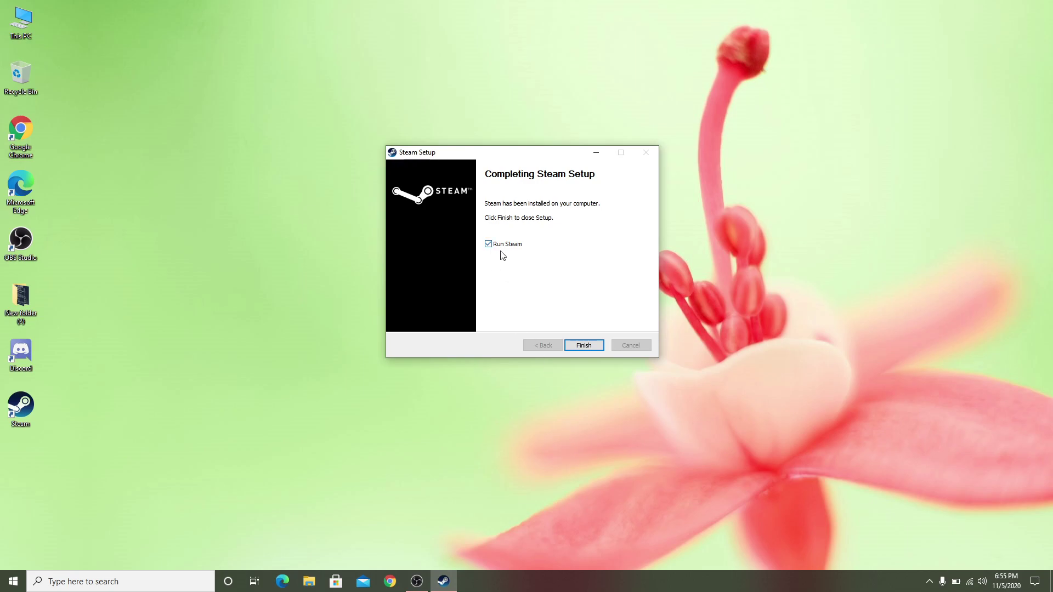
left_click(586, 345)
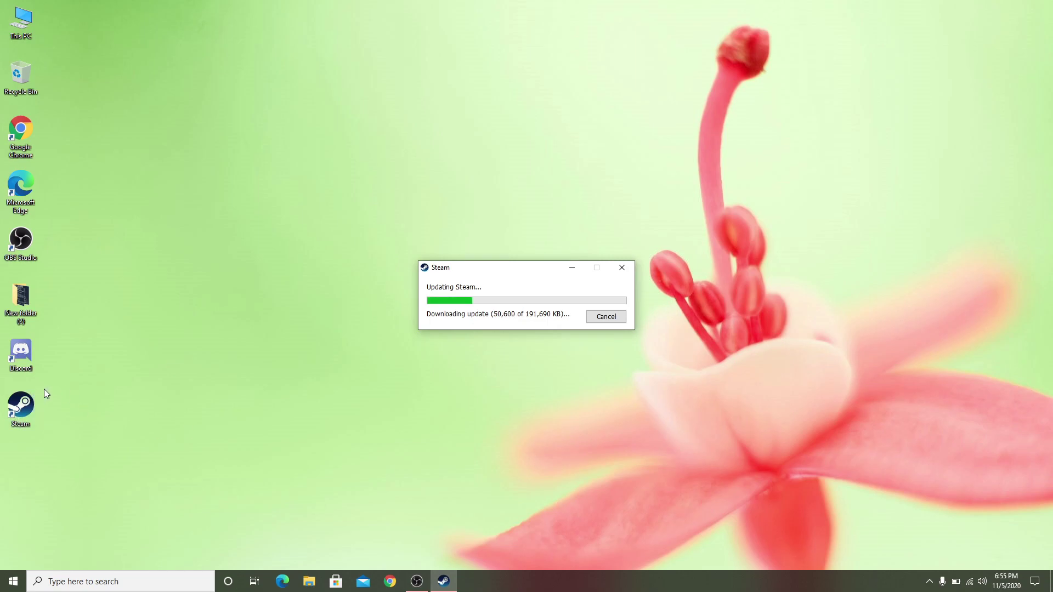
Step: Move the Updating Steam window to the upper left while the update finishes
left_click_drag(517, 269, 352, 183)
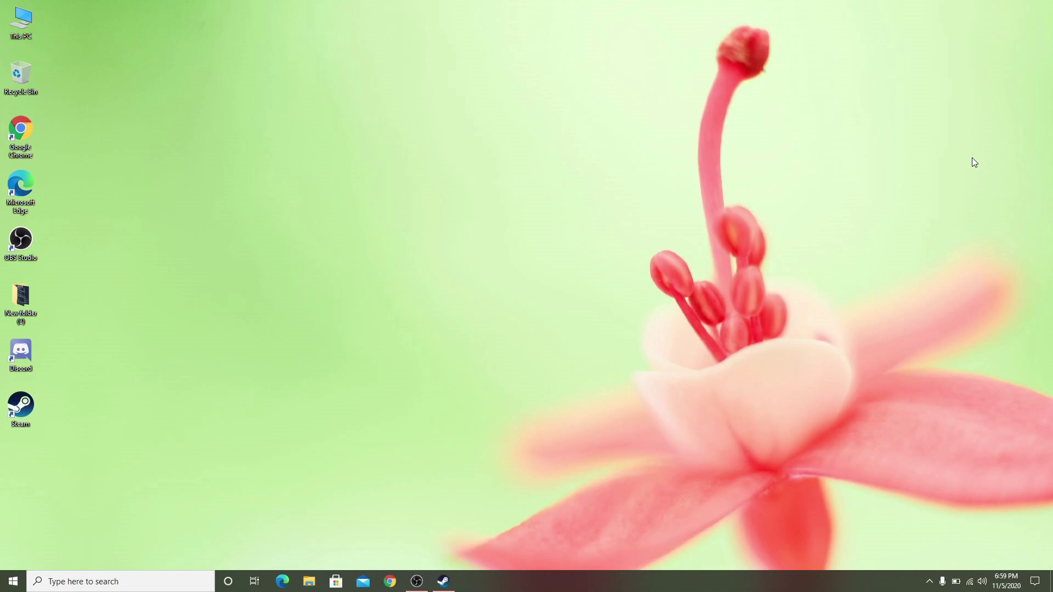
Step: Bring up the Steam login window from the taskbar and move it higher on screen
left_click(444, 581)
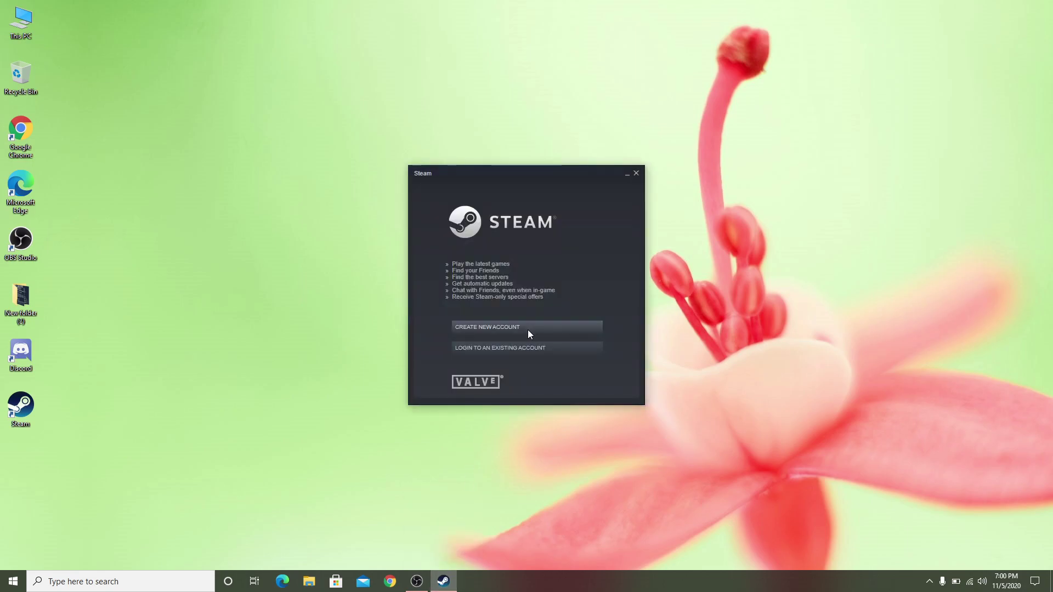
left_click_drag(530, 178, 552, 104)
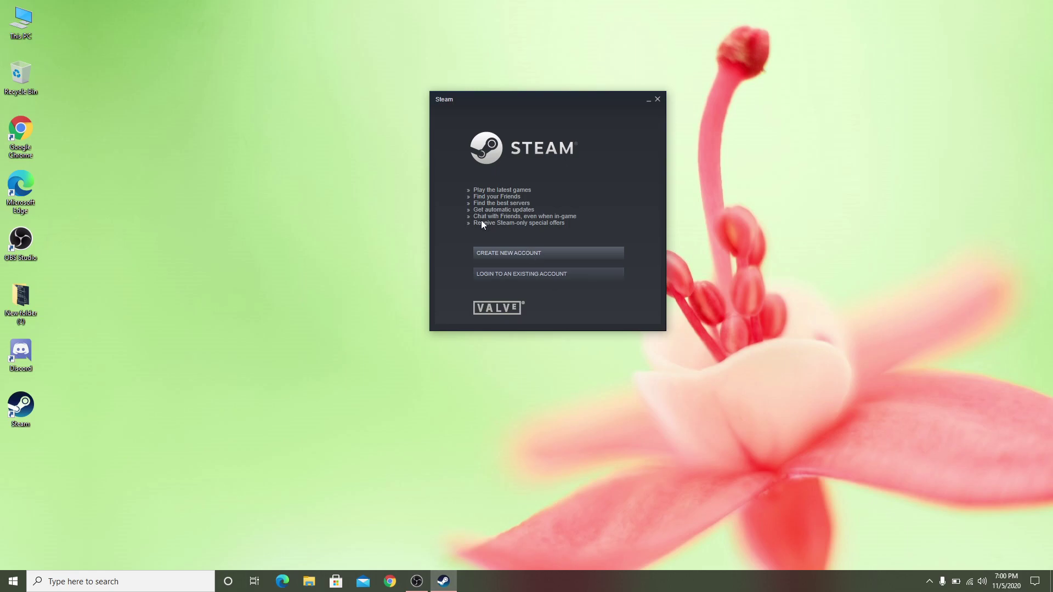
Step: Start a new Steam account and enter the e-mail address plus a slightly misspelled confirmation copy
left_click(532, 256)
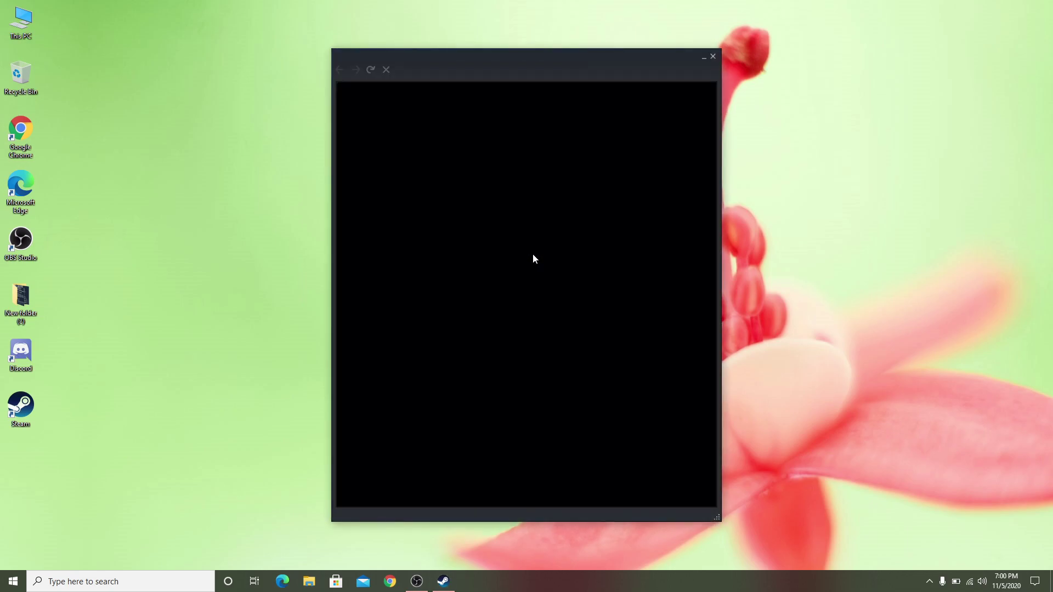
left_click_drag(436, 55, 504, 42)
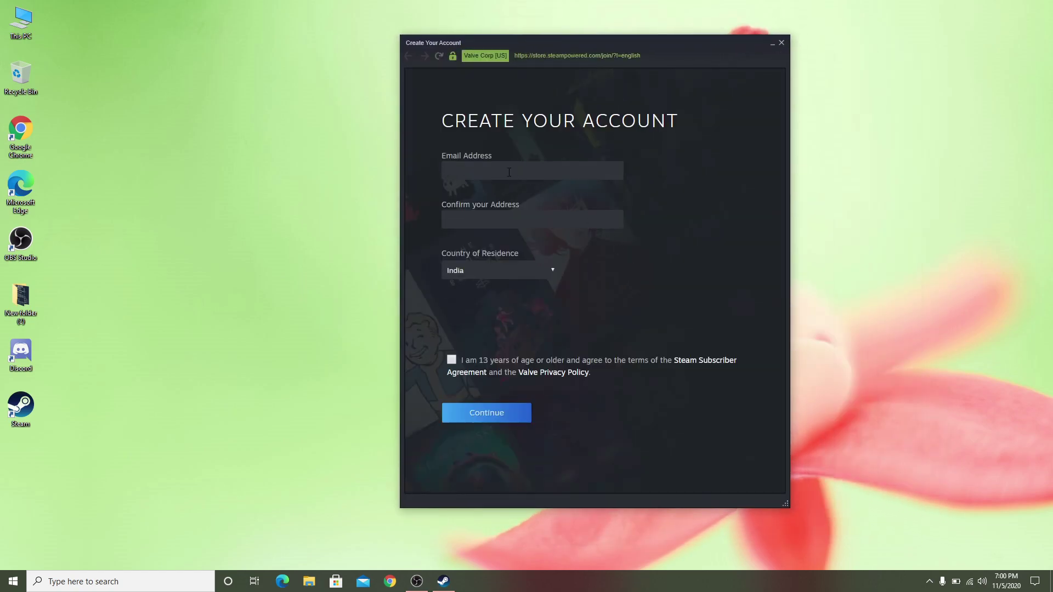
left_click(504, 173)
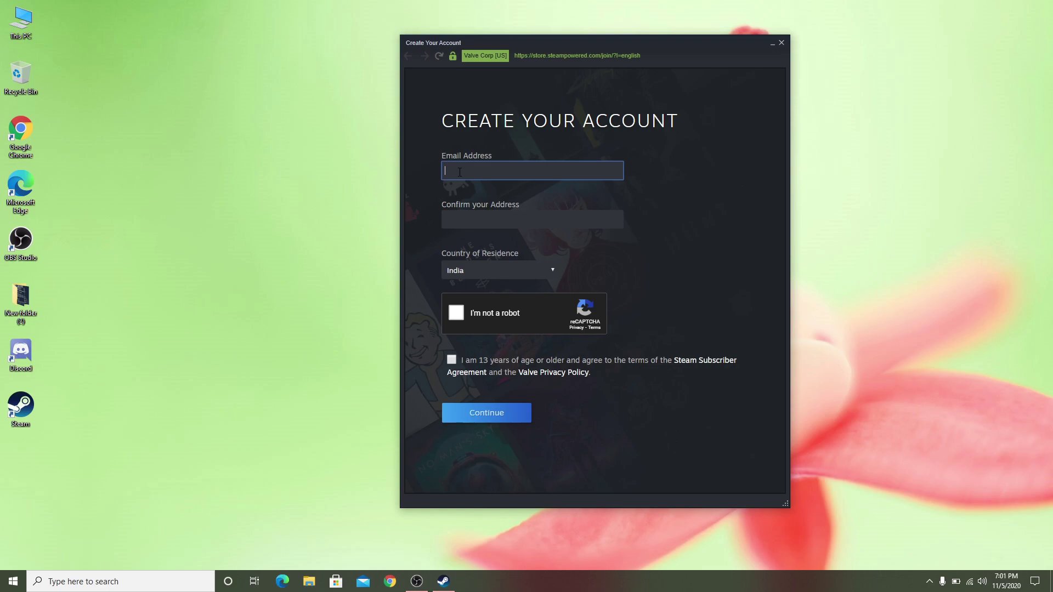
left_click(495, 218)
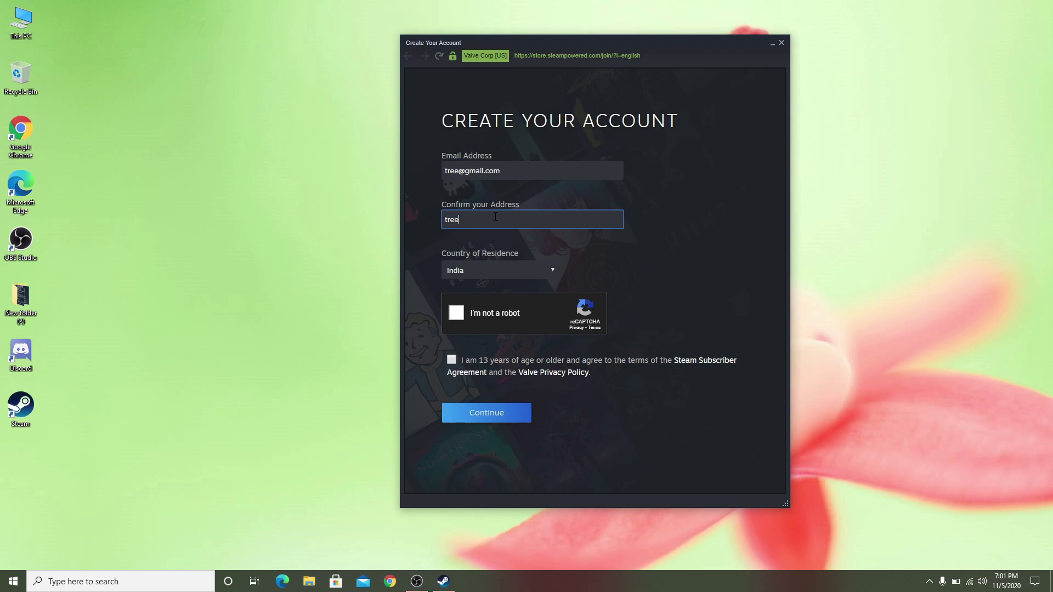
Step: Pass the reCAPTCHA by selecting all bicycle tiles, then tick the age and terms box
left_click(458, 317)
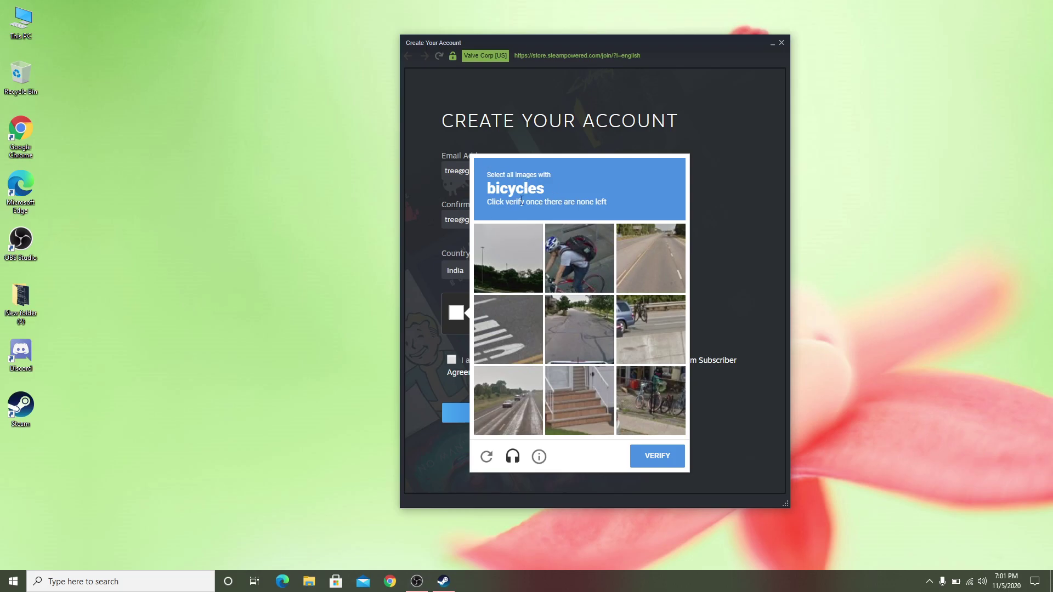
left_click(587, 258)
left_click(647, 324)
left_click(650, 399)
left_click(644, 332)
left_click(675, 427)
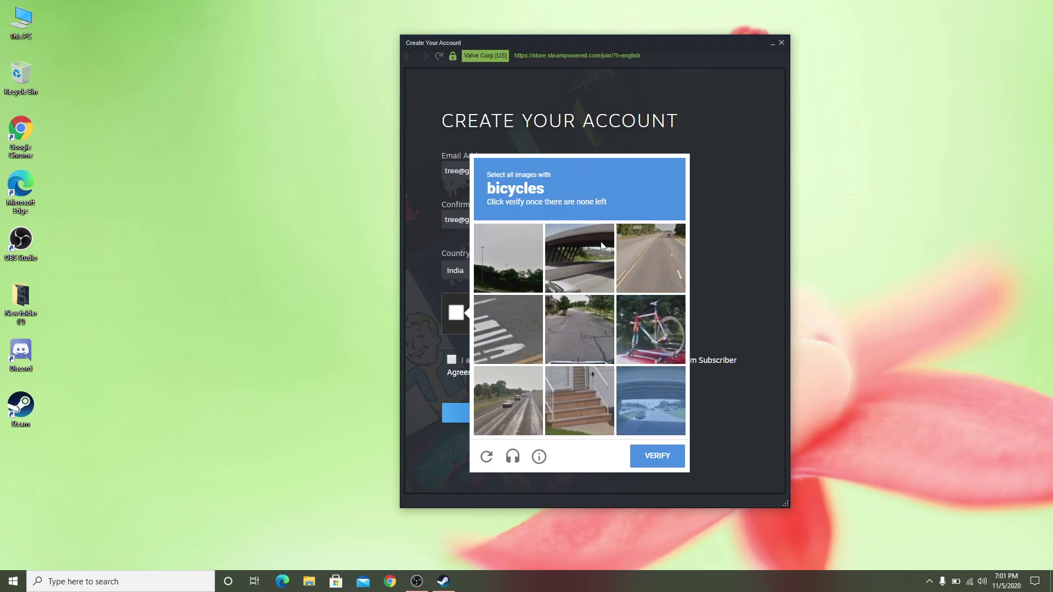
left_click(629, 321)
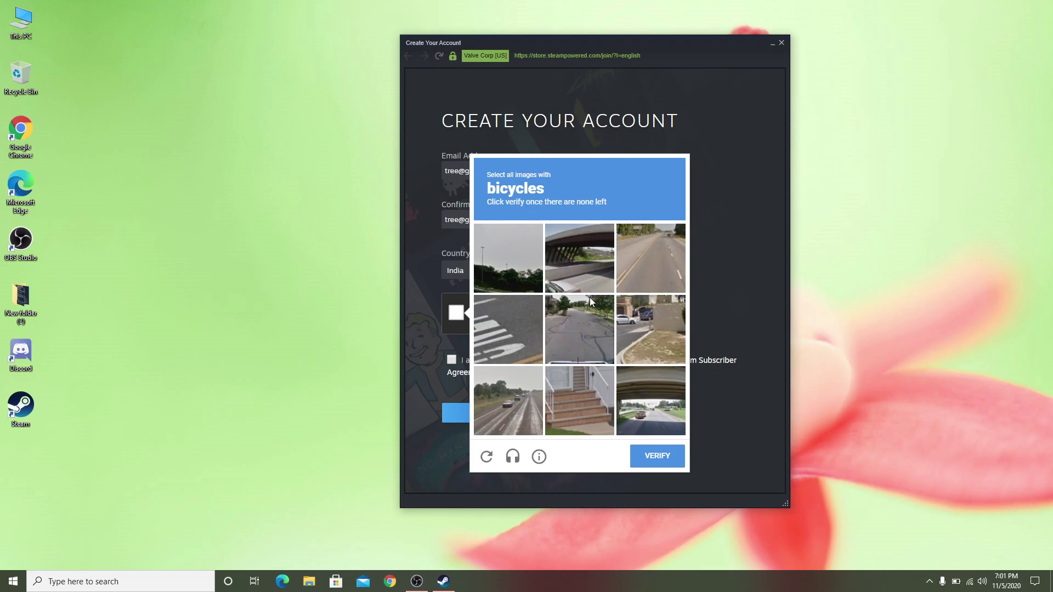
left_click(658, 458)
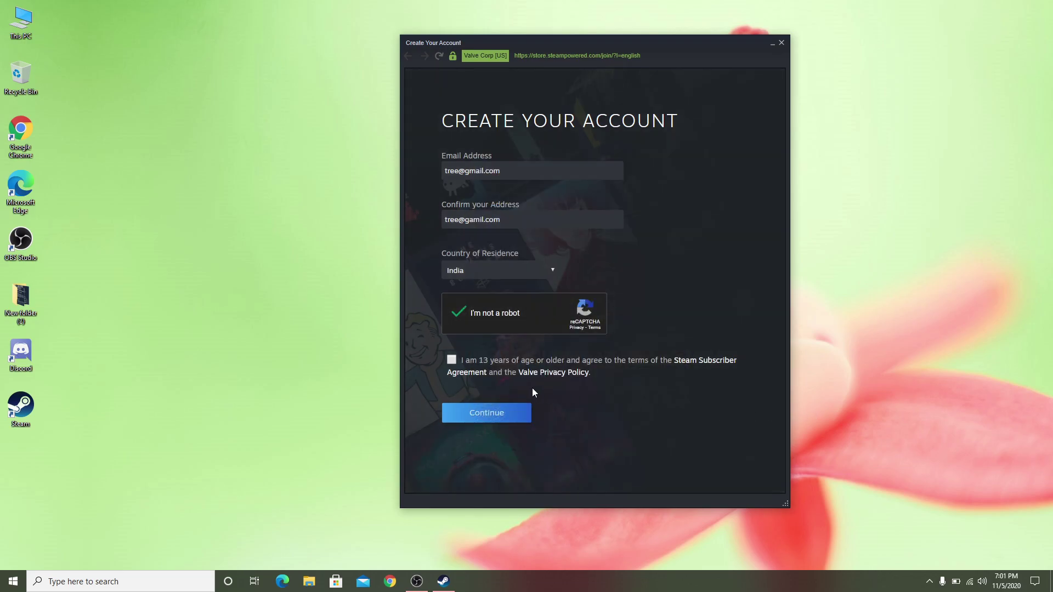
left_click(452, 362)
Step: Submit the form, then fix the misspelled confirmation e-mail to match the first address
left_click(483, 414)
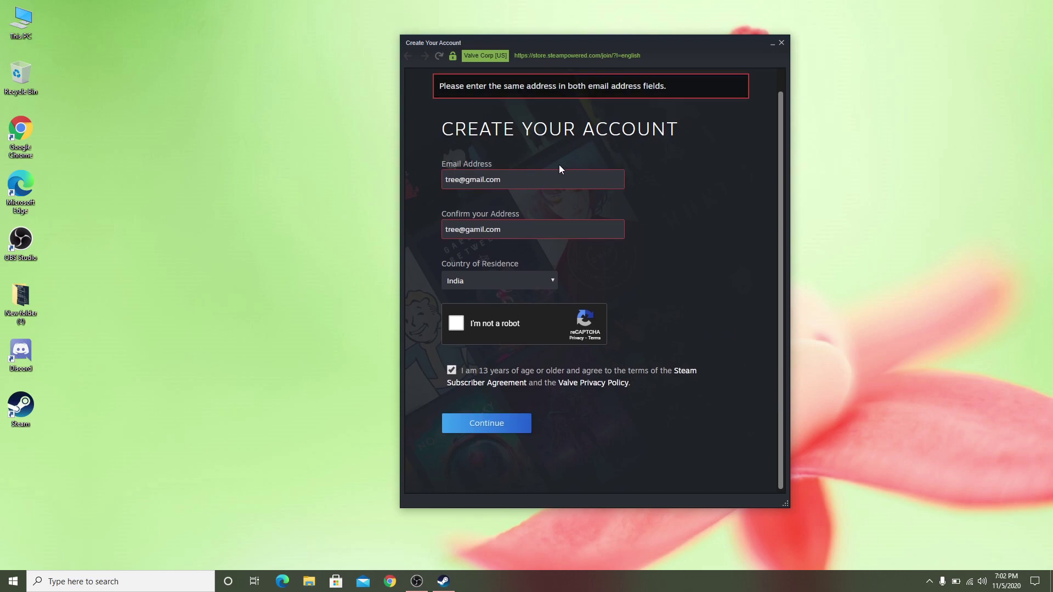
scroll(550, 181, "up", 1)
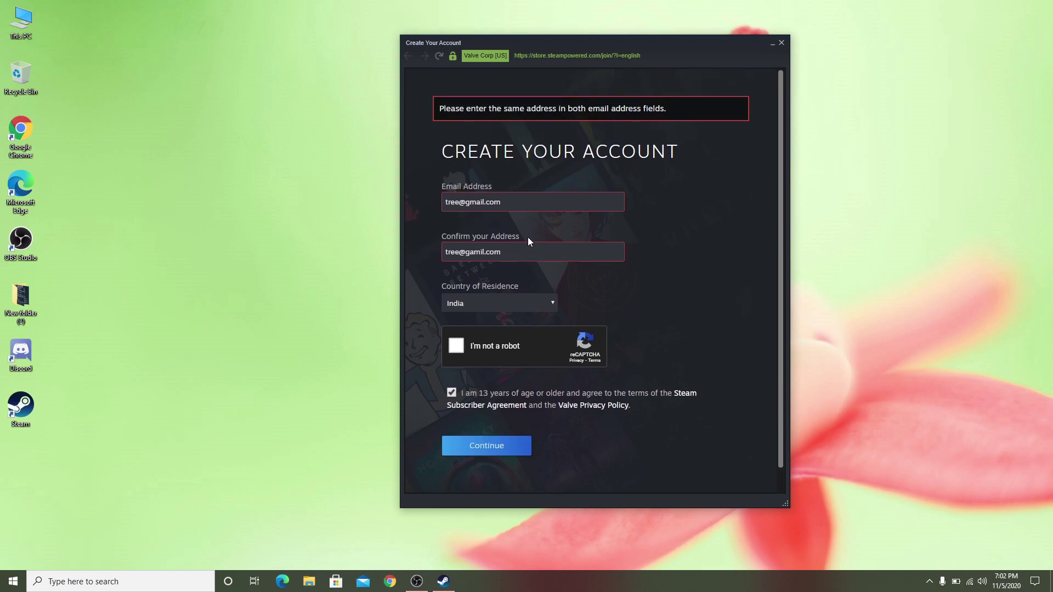
left_click(482, 251)
key("Delete")
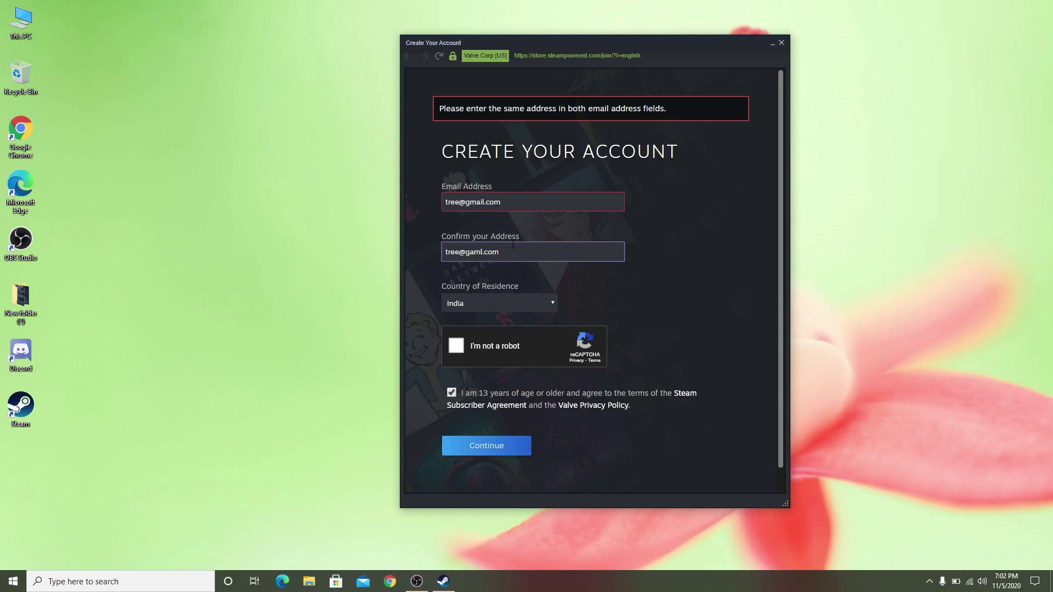
key("BackSpace")
key("BackSpace")
type("mai")
Step: Close the Create Your Account window to return to Steam Login
left_click(755, 215)
scroll(559, 257, "down", 1)
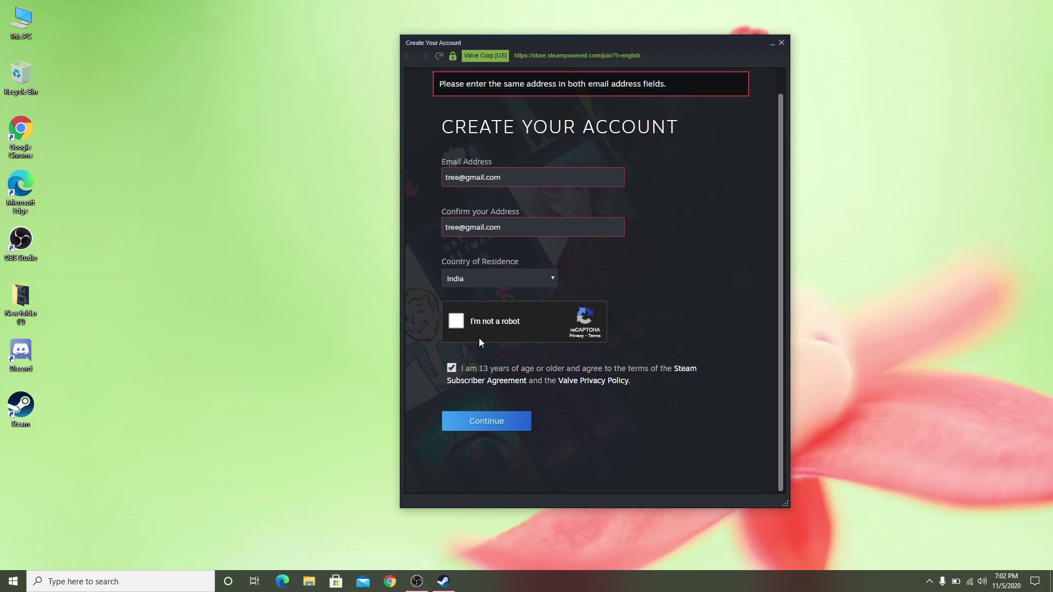
scroll(488, 387, "up", 1)
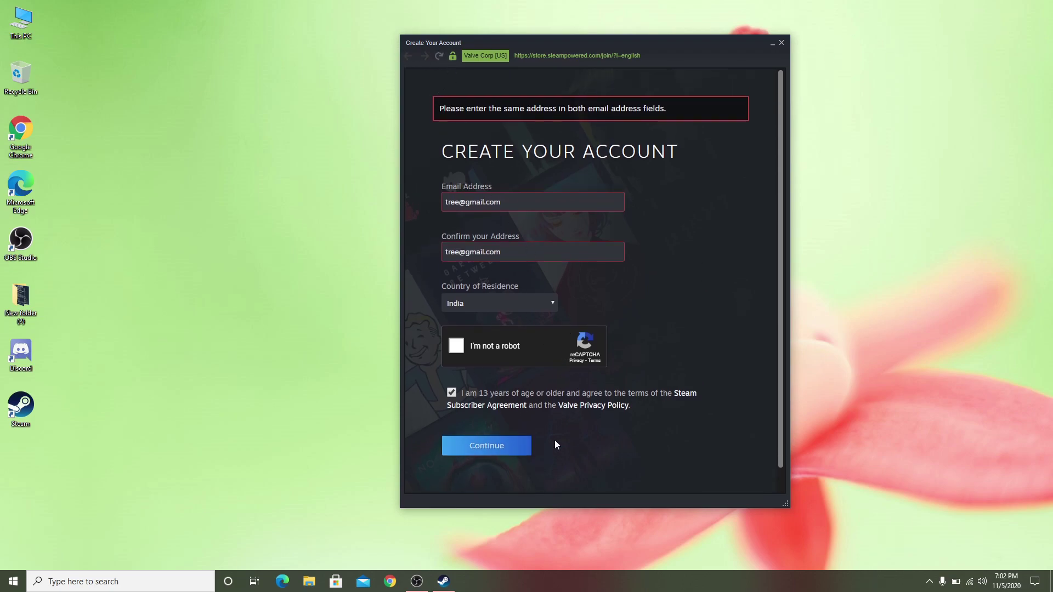
left_click(782, 43)
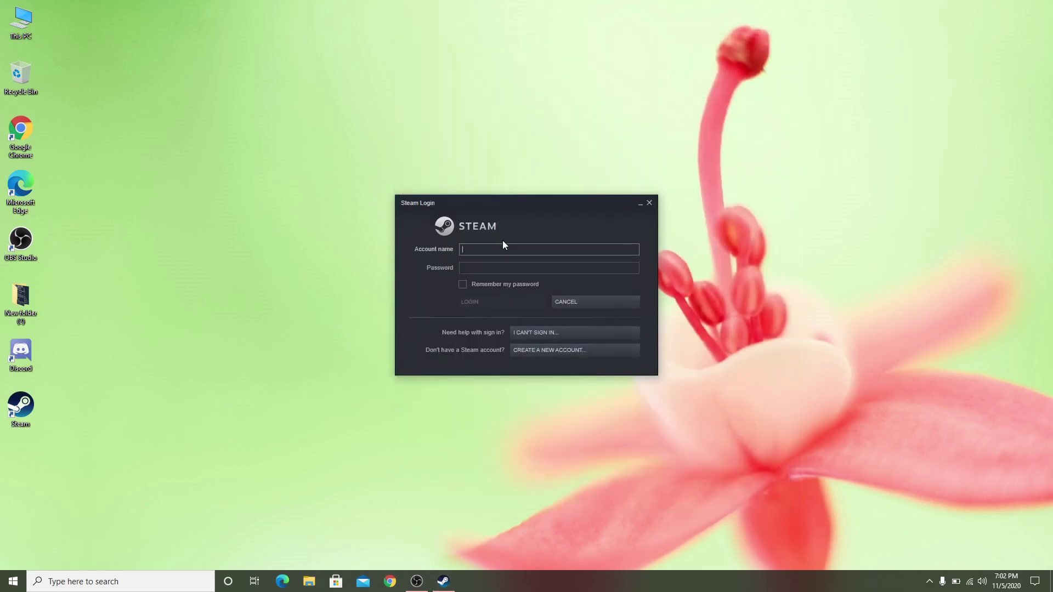
Step: Move the Steam Login window up and right, then sign in to open the Store
left_click_drag(477, 206, 546, 165)
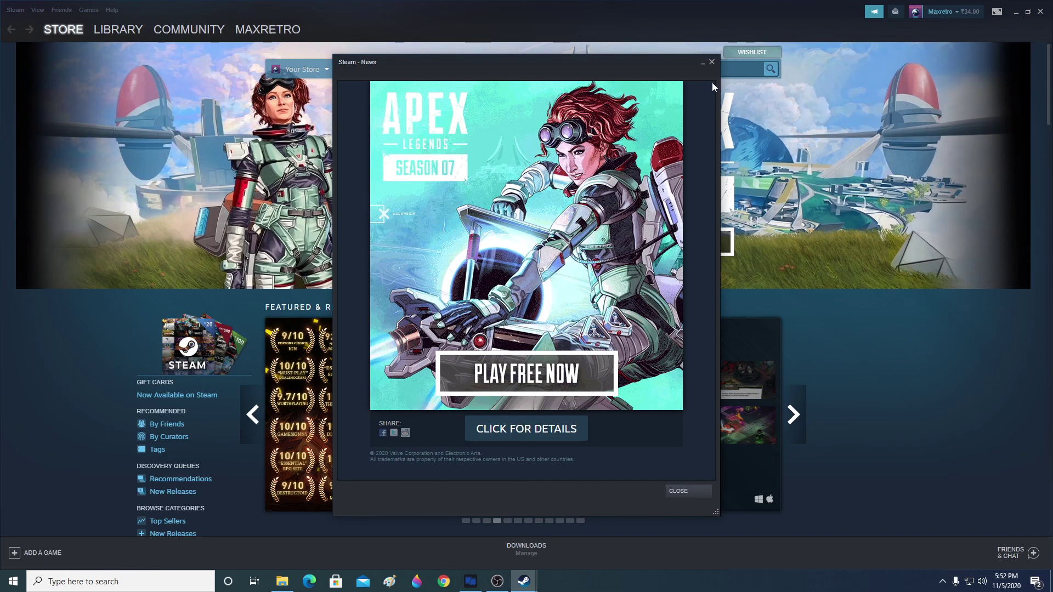
Step: Move the Steam News window for Apex Legends aside and close it
left_click_drag(529, 61, 759, 58)
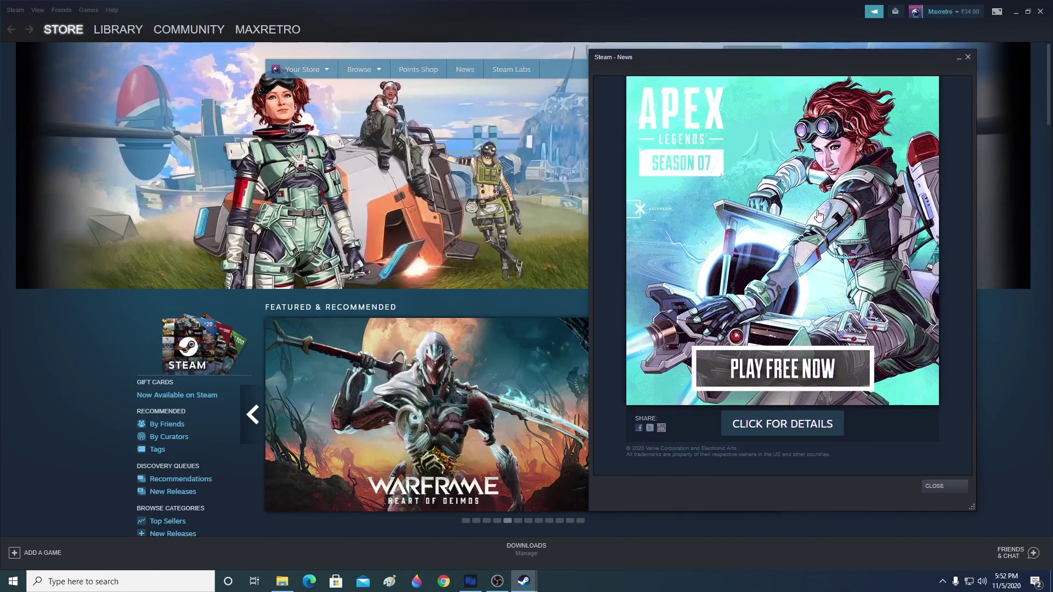
left_click(944, 489)
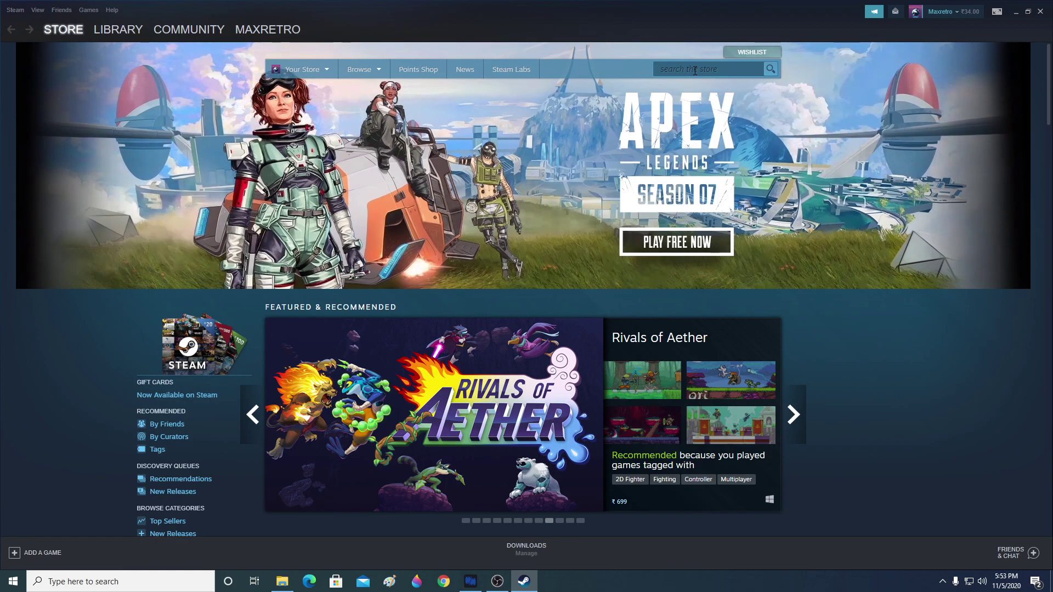
Step: Search the store for 'Apex legends' and open the Apex Legends™ page from the suggestions
left_click(695, 70)
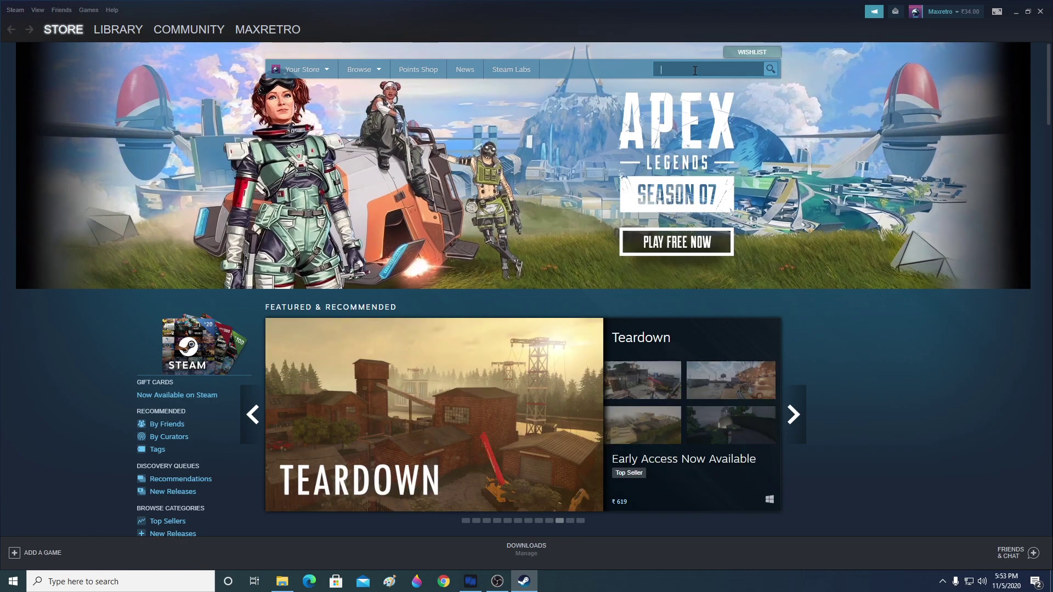
type("Apex")
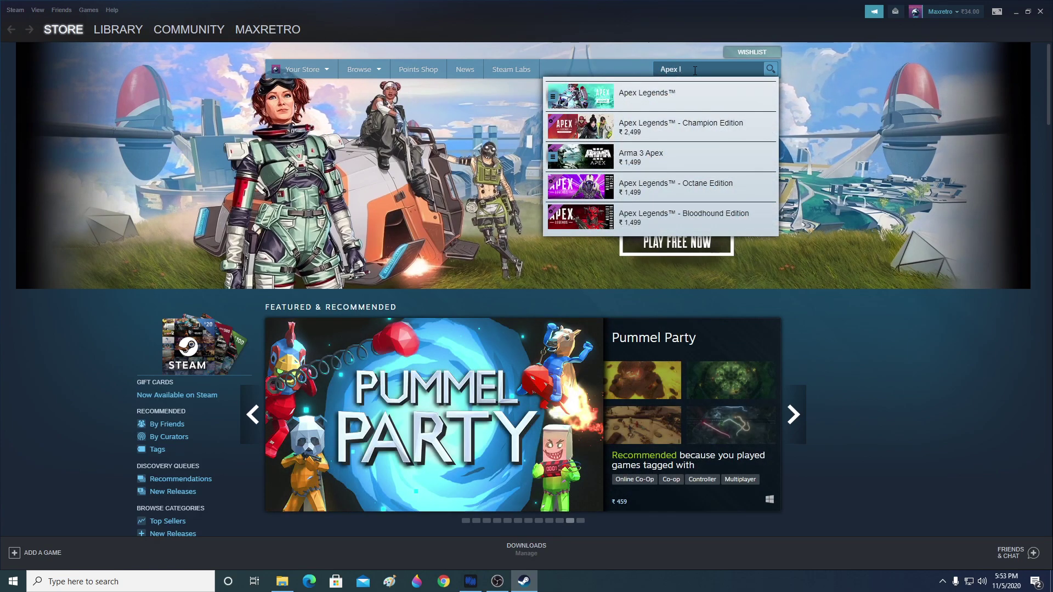
type(" leg")
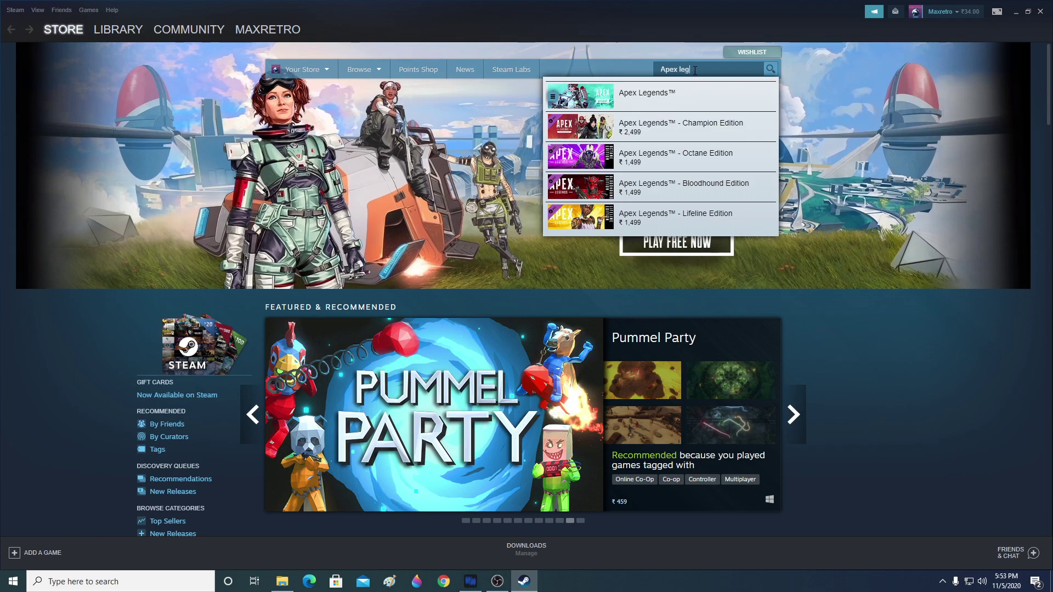
type("ends")
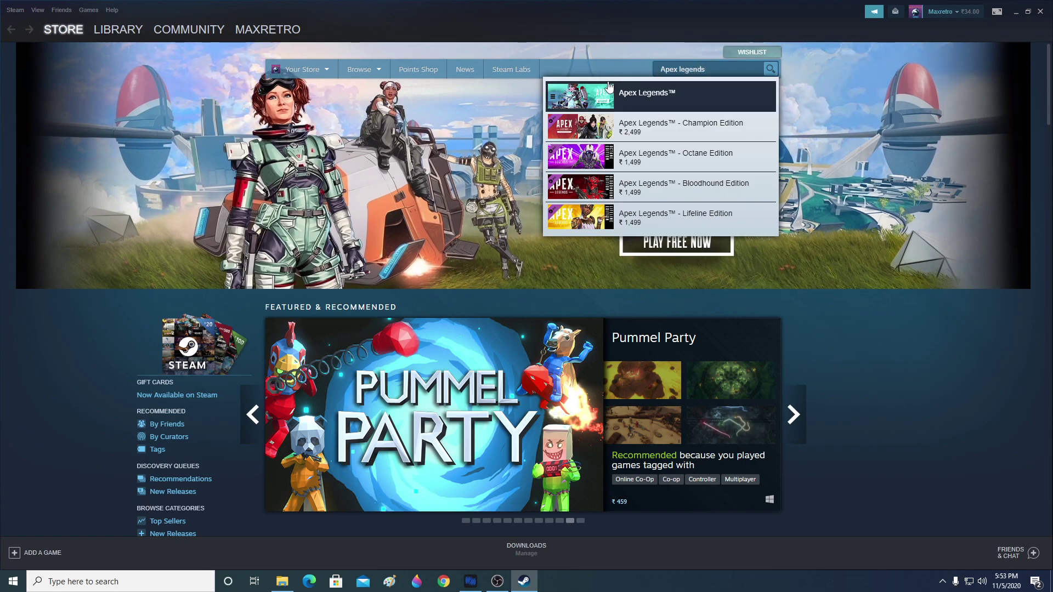
left_click(645, 98)
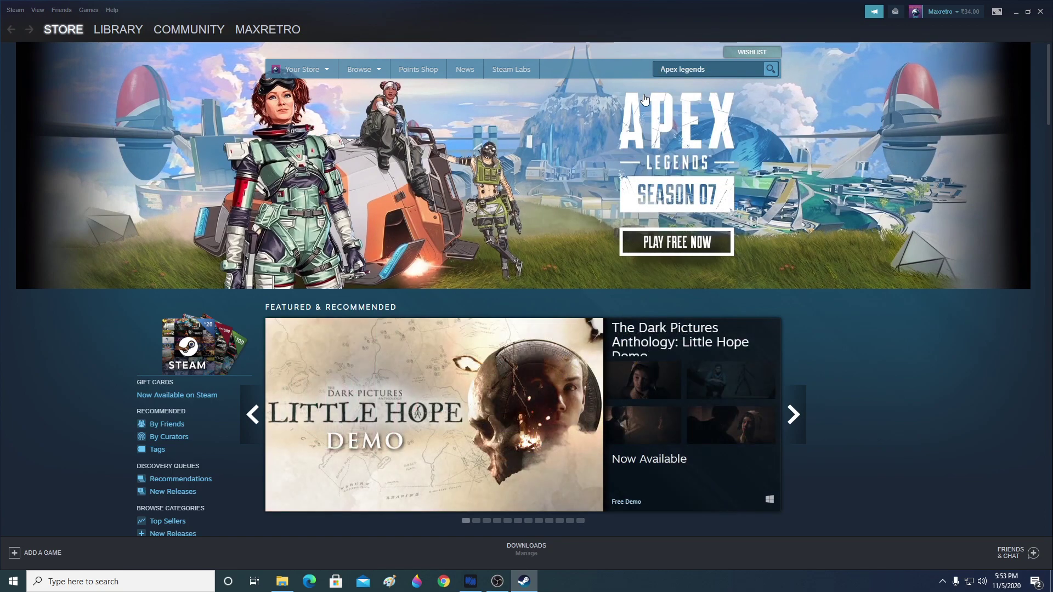
scroll(570, 329, "down", 3)
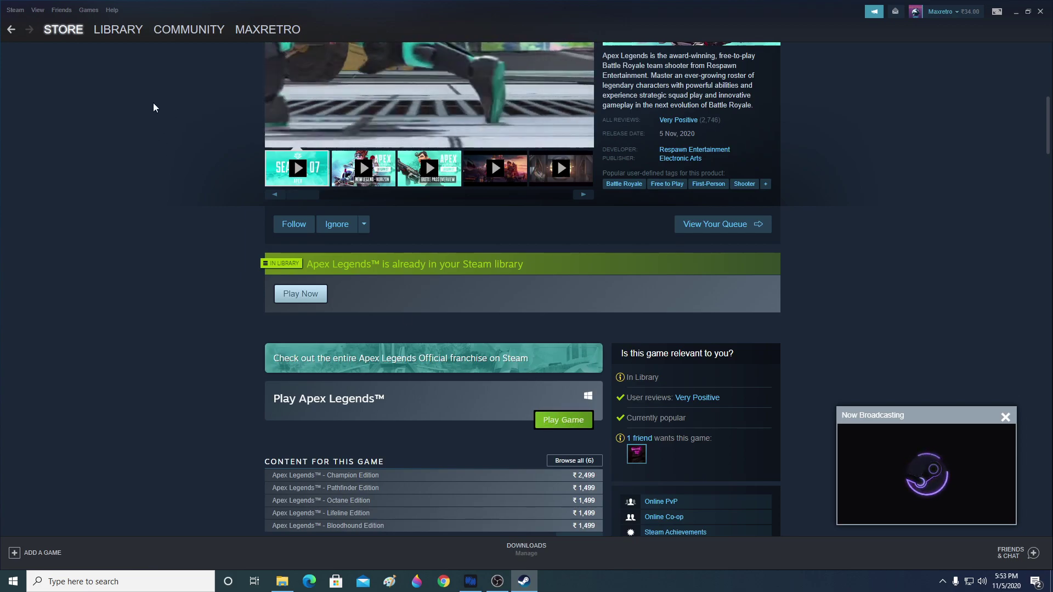
Step: Reopen the Apex Legends page from the front-page banner and scroll to the Play Apex Legends™ box
mouse_move(64, 31)
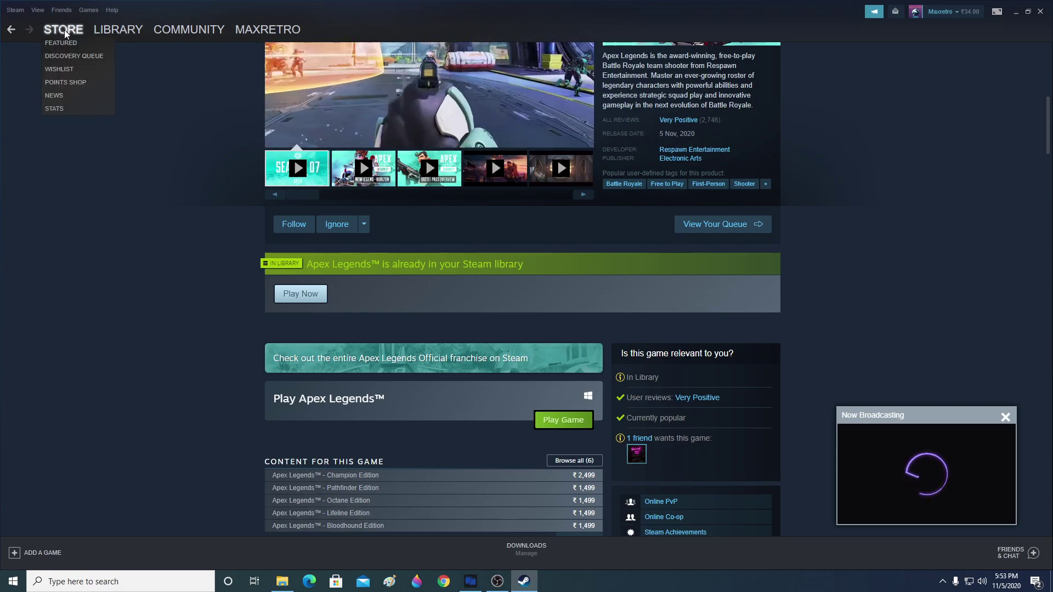
left_click(64, 43)
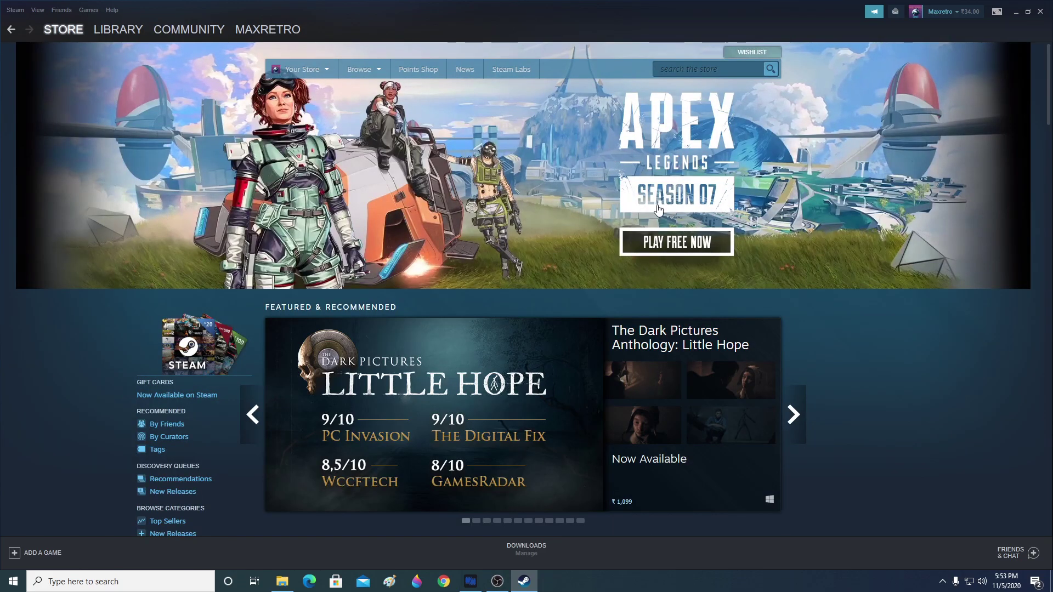
left_click(504, 156)
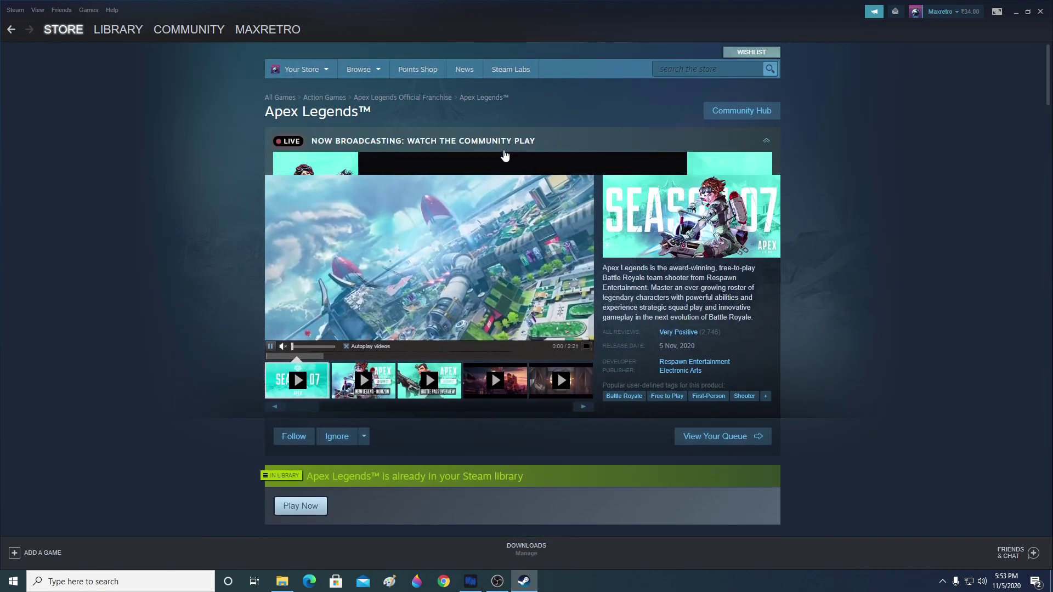
scroll(489, 128, "down", 3)
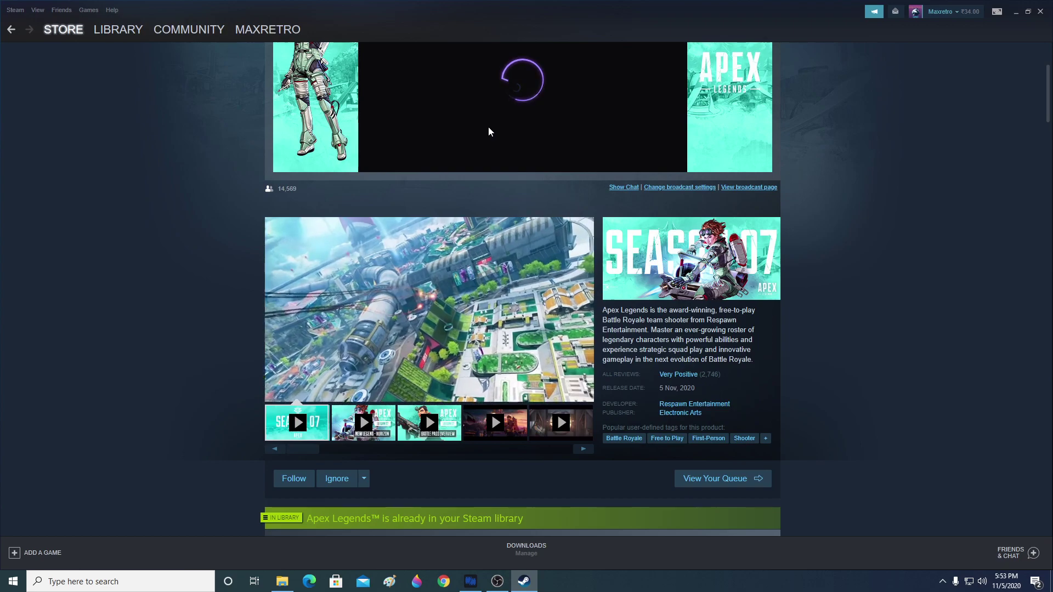
scroll(485, 151, "down", 2)
scroll(484, 161, "down", 5)
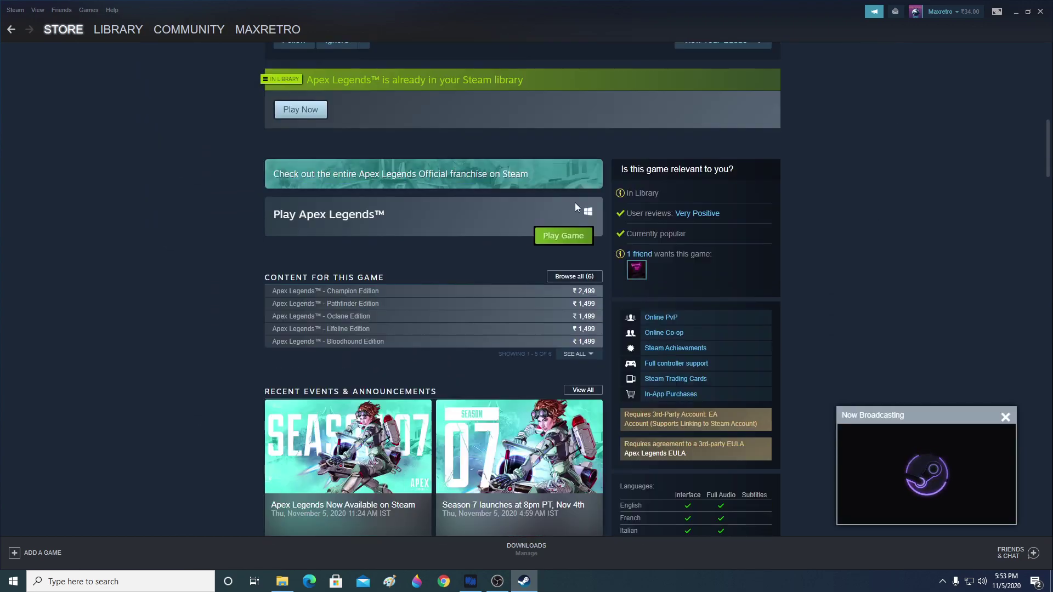
Step: Start installing Apex Legends with Create desktop shortcut ticked, showing the install location options
left_click(562, 237)
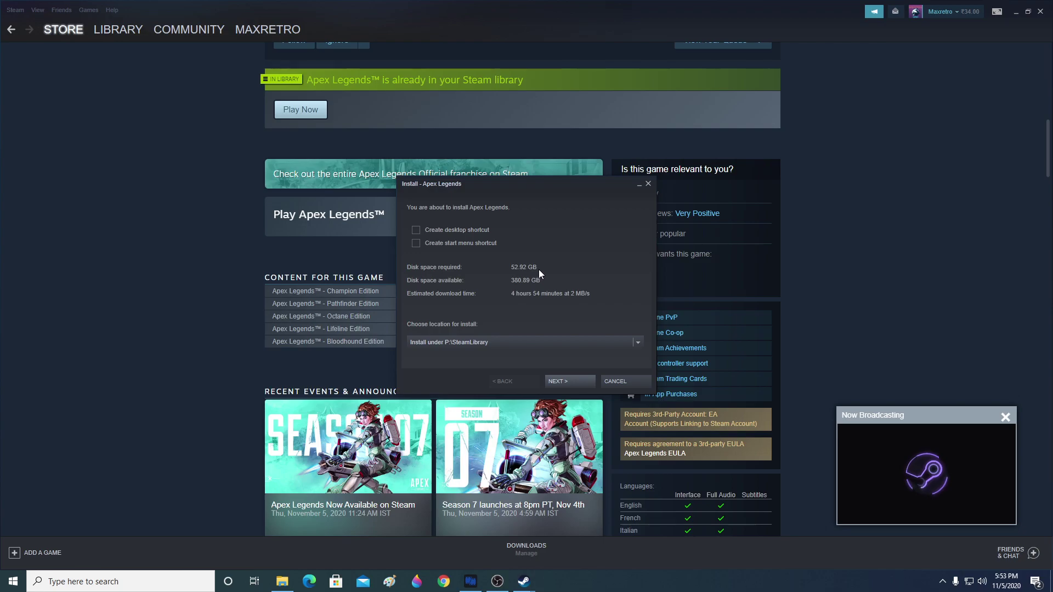
left_click(416, 230)
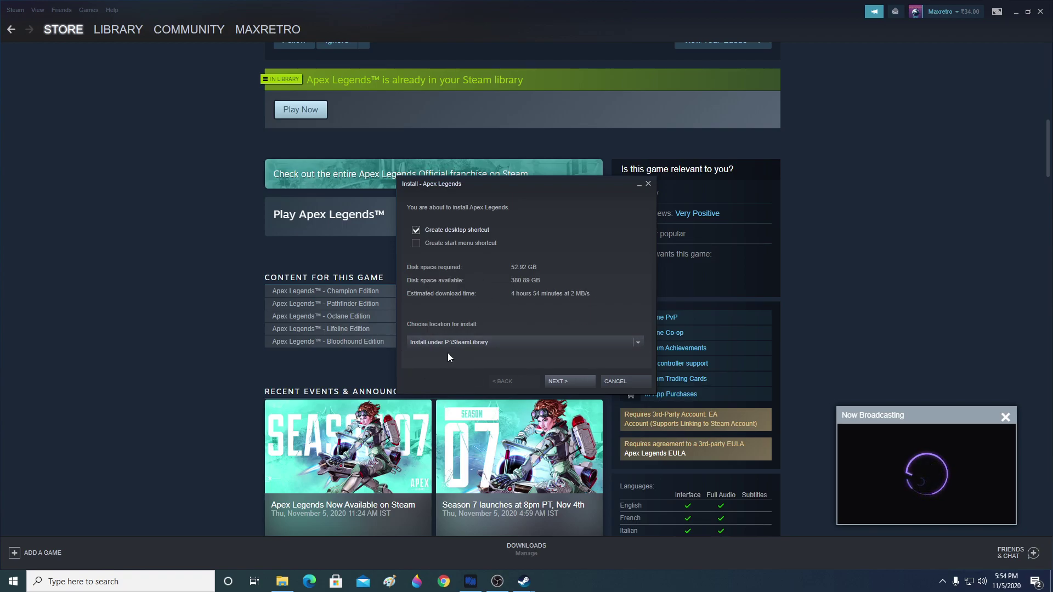
left_click(638, 343)
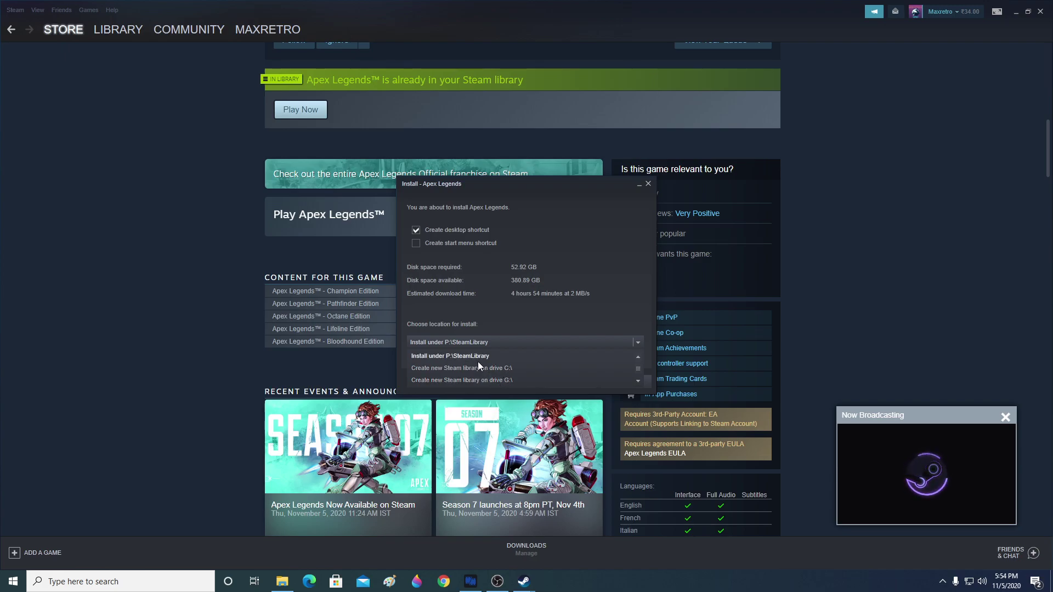
Step: Create a new SteamLibrary folder on drive G:\ as a Steam library location
left_click(504, 381)
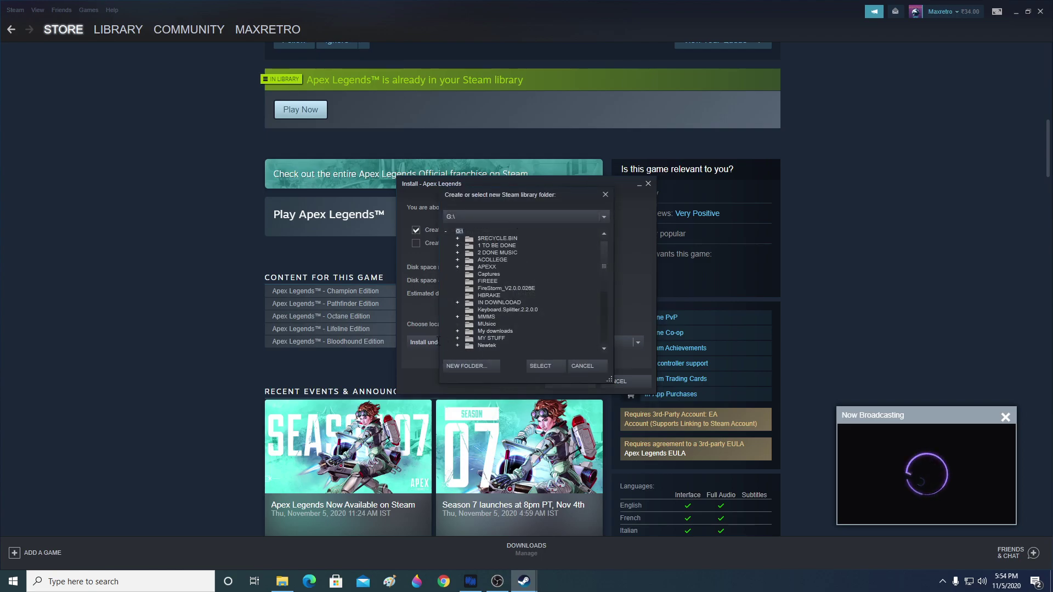
left_click(461, 367)
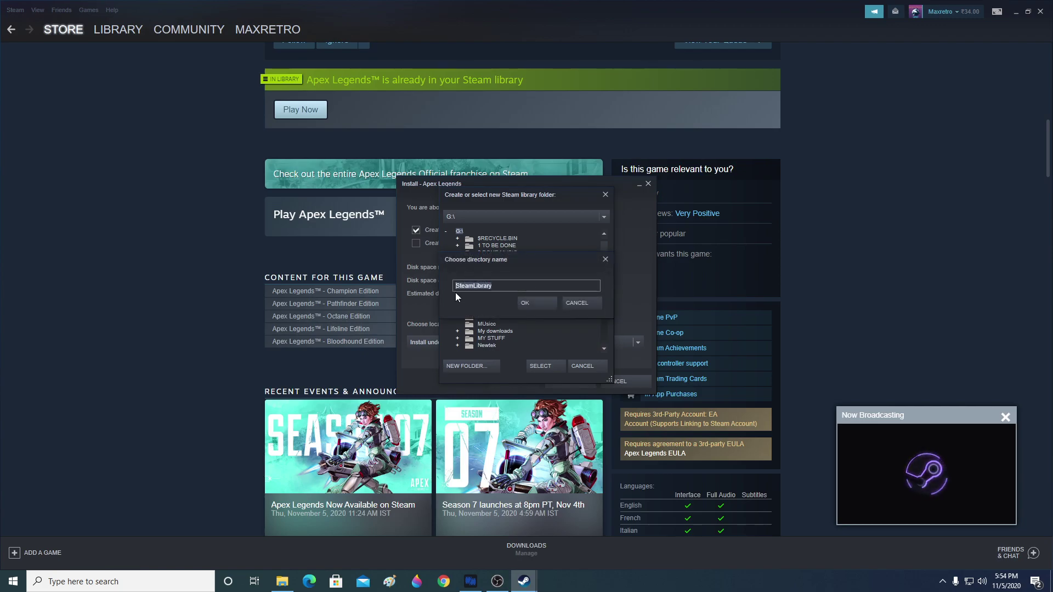
left_click(538, 303)
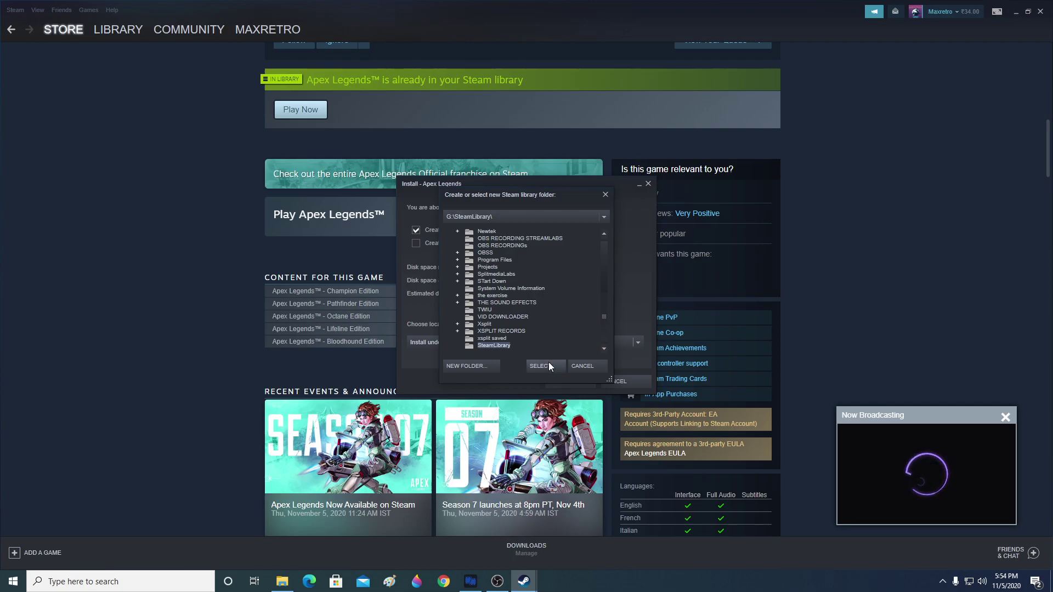
left_click(594, 367)
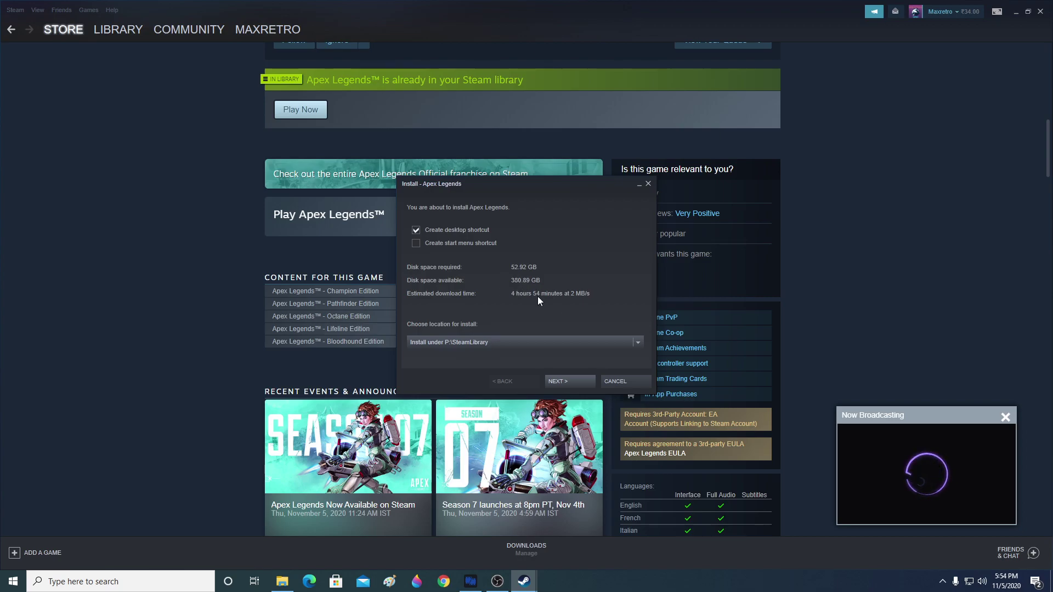
Step: Accept the Apex Legends EULA to begin installing, dismiss the broadcasting popup, and move the progress window aside
left_click(568, 379)
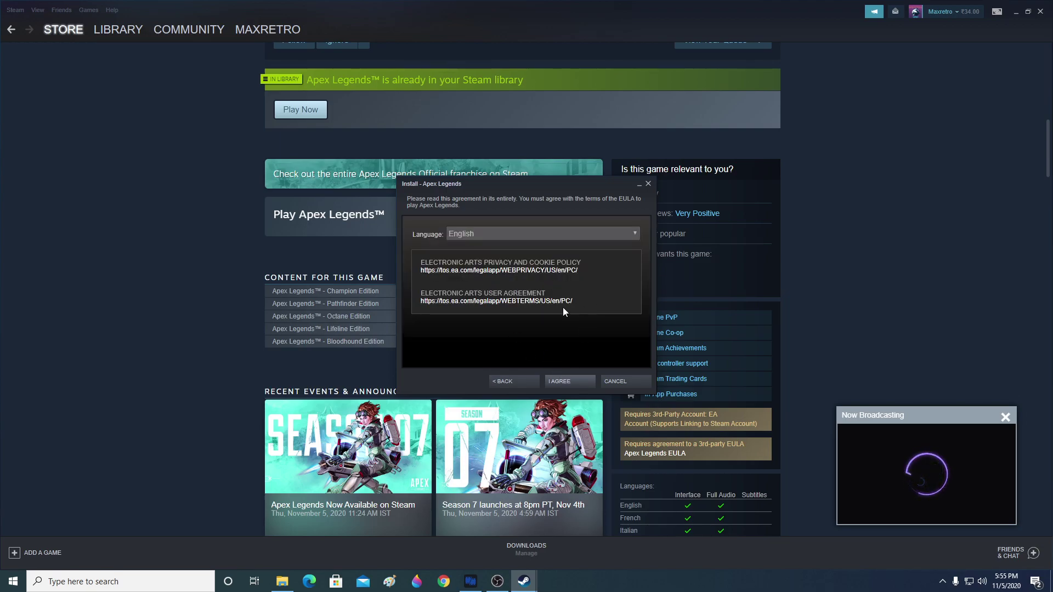
left_click(564, 380)
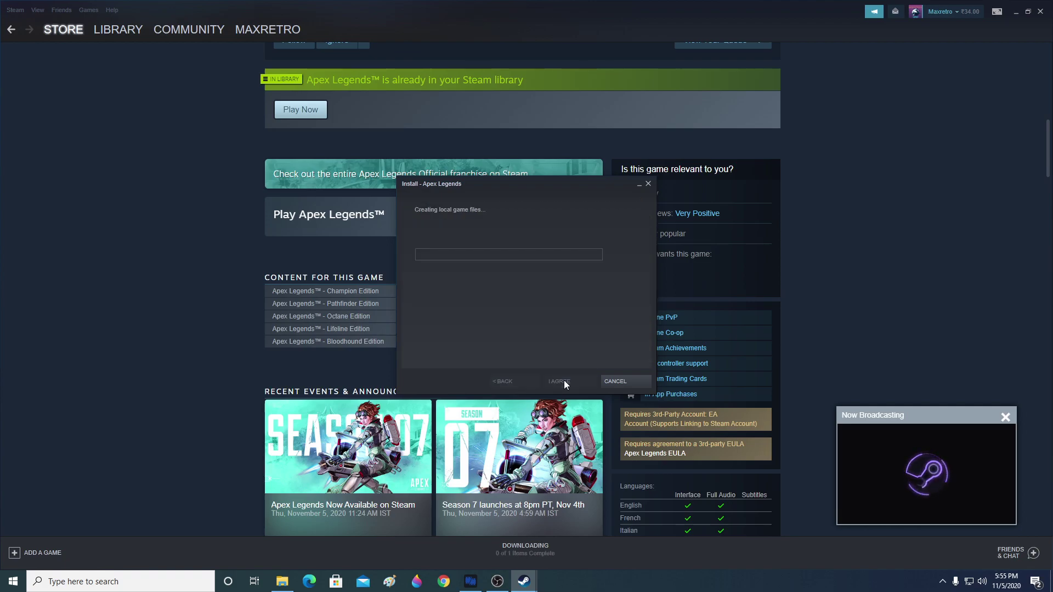
left_click(1003, 417)
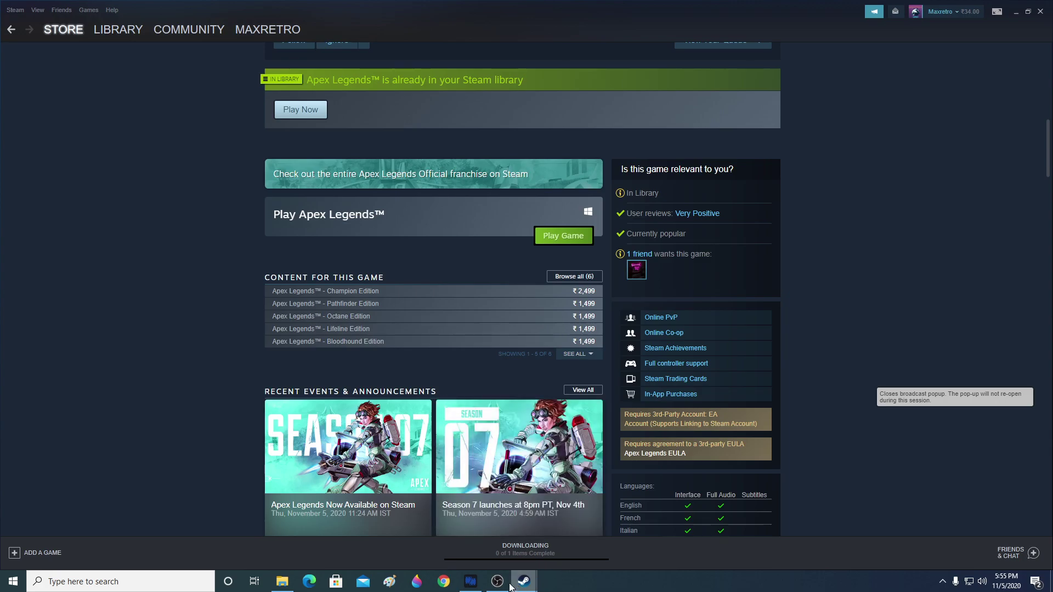
left_click(578, 555)
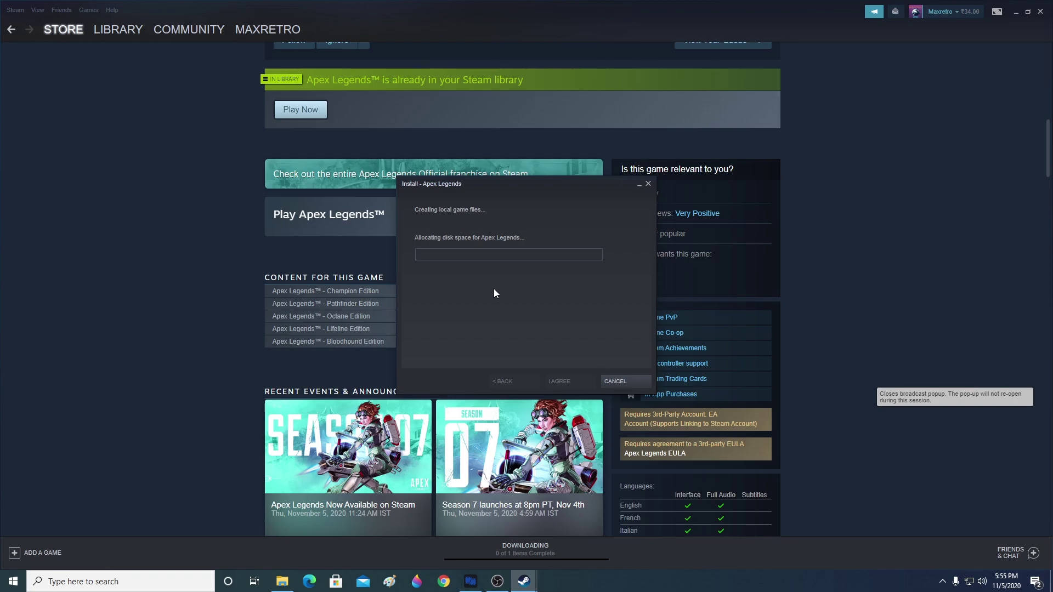
left_click_drag(502, 196, 774, 188)
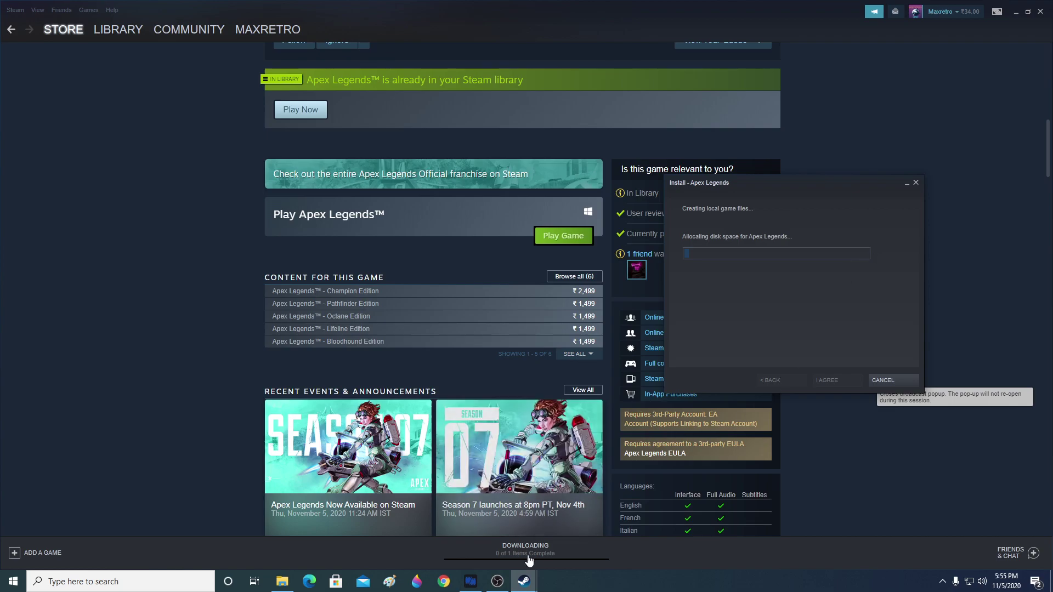
Step: View the download queue, then go to Library Home and select Apex Legends in the game list
left_click(528, 548)
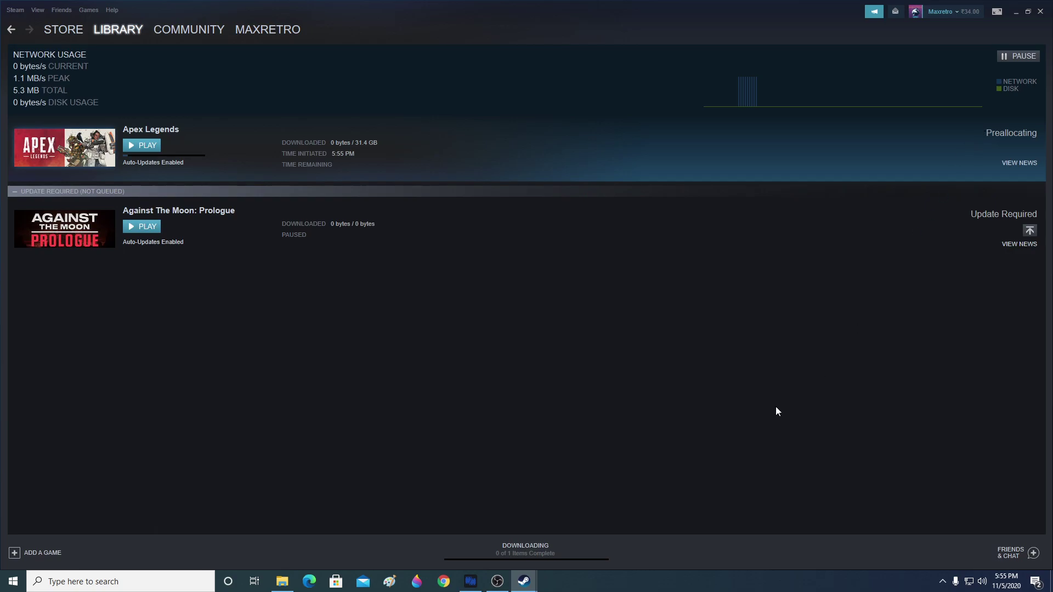
mouse_move(102, 24)
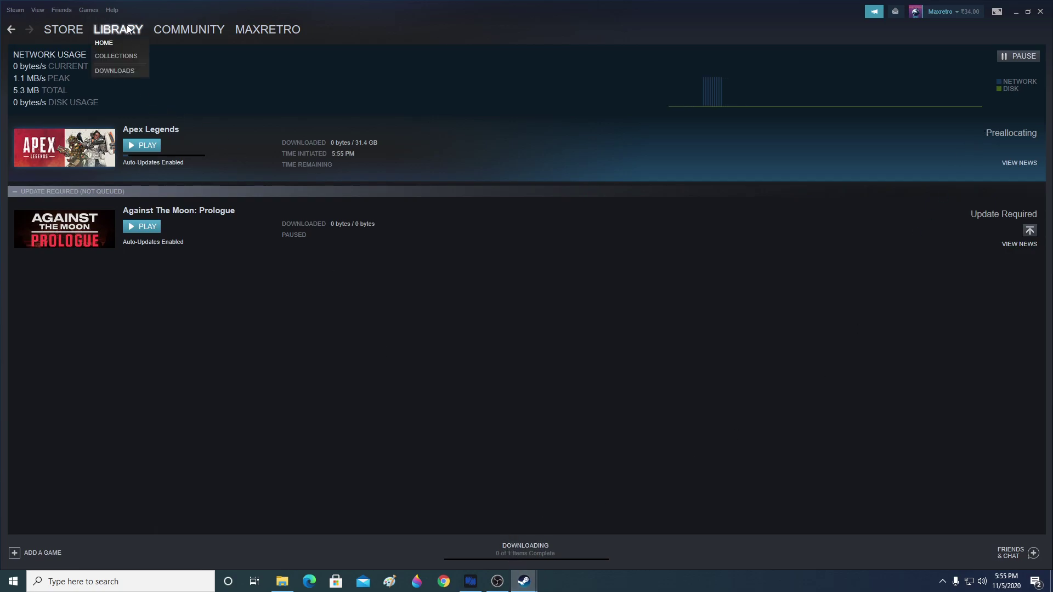
left_click(120, 26)
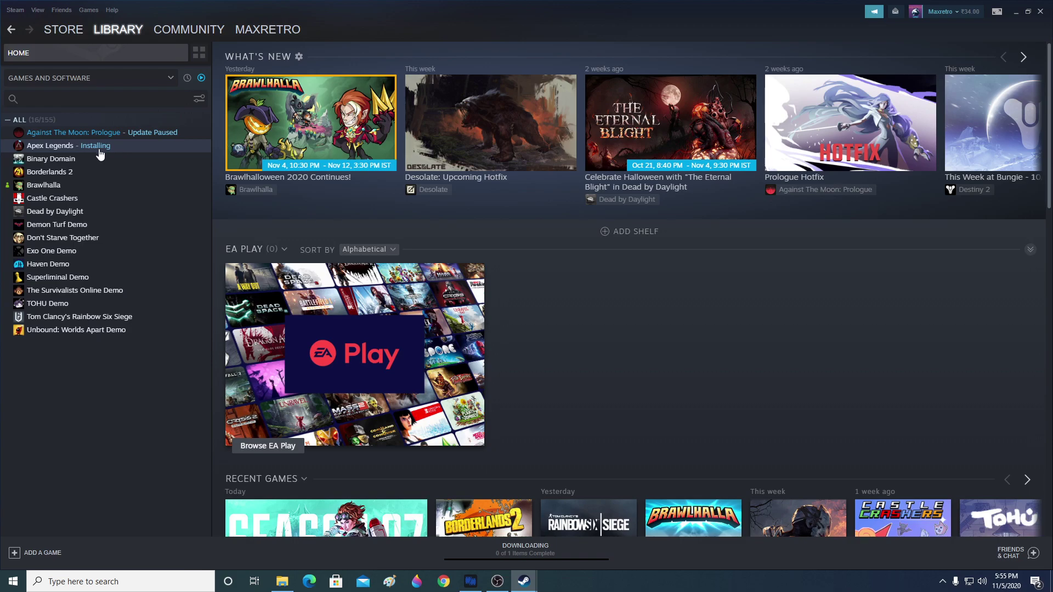
left_click(202, 78)
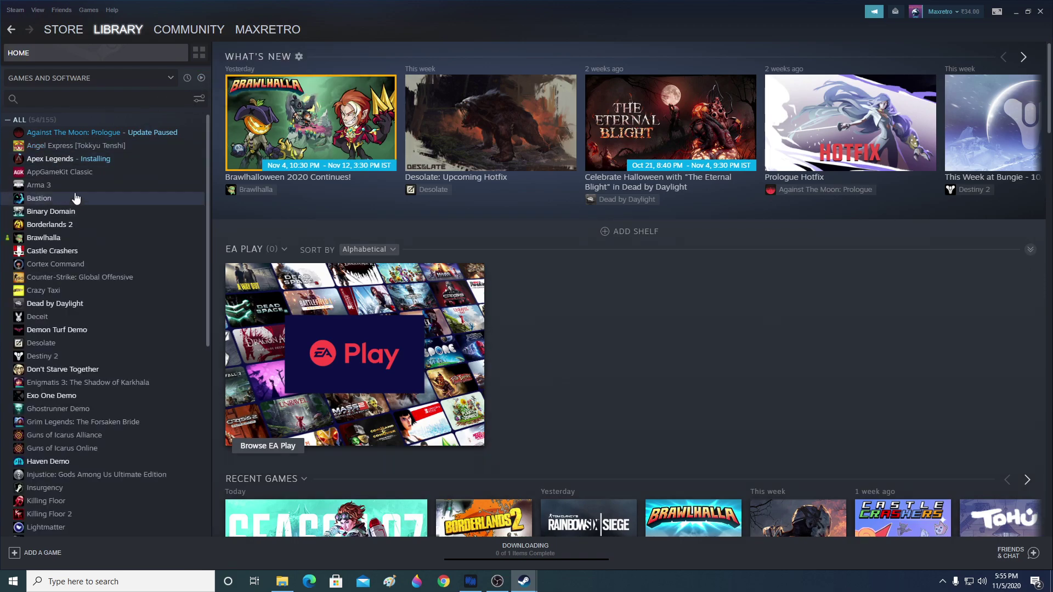
left_click(201, 79)
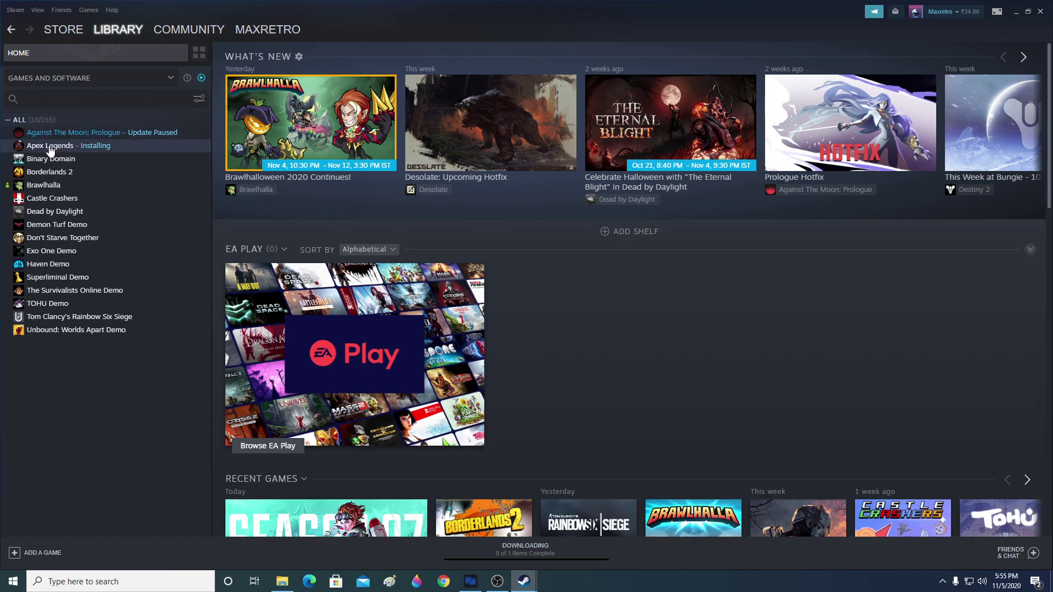
left_click(51, 147)
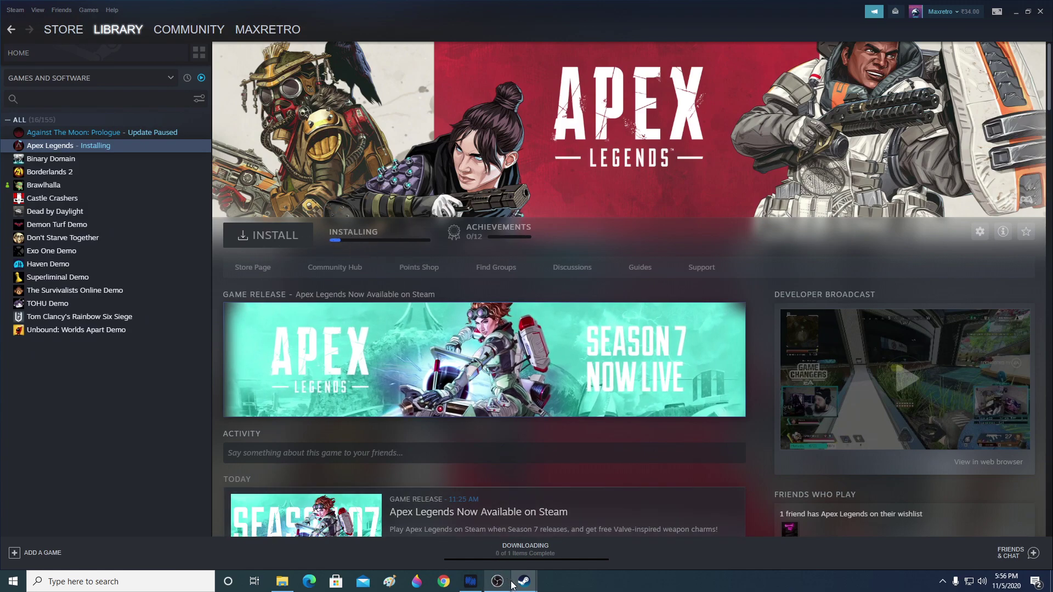
mouse_move(511, 585)
left_click(587, 542)
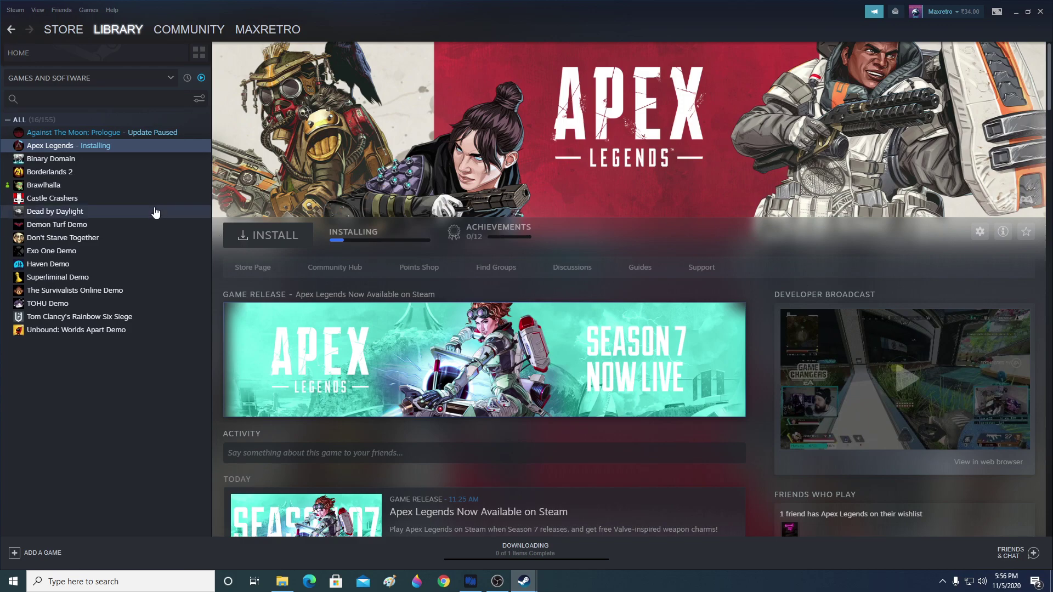
left_click(68, 186)
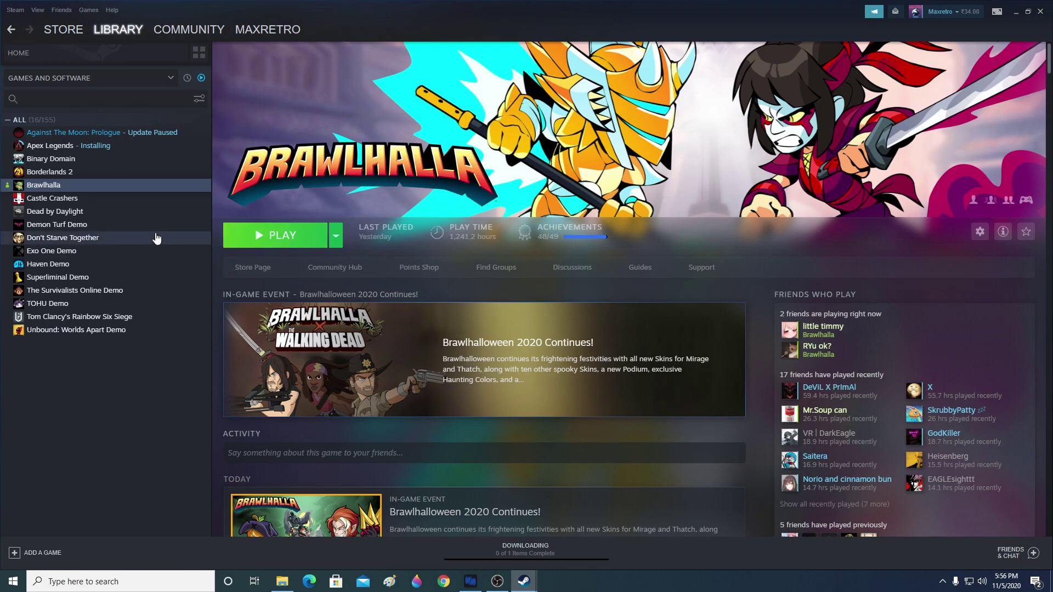
left_click(63, 149)
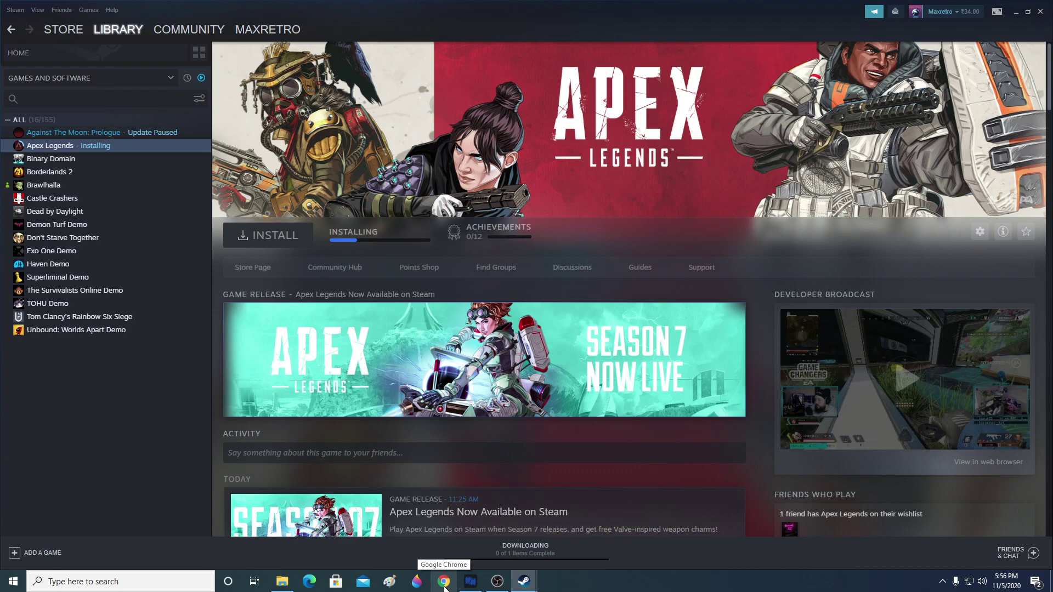
Step: In Chrome, search Google for ORIGIN and open the origin.com store result
left_click(444, 583)
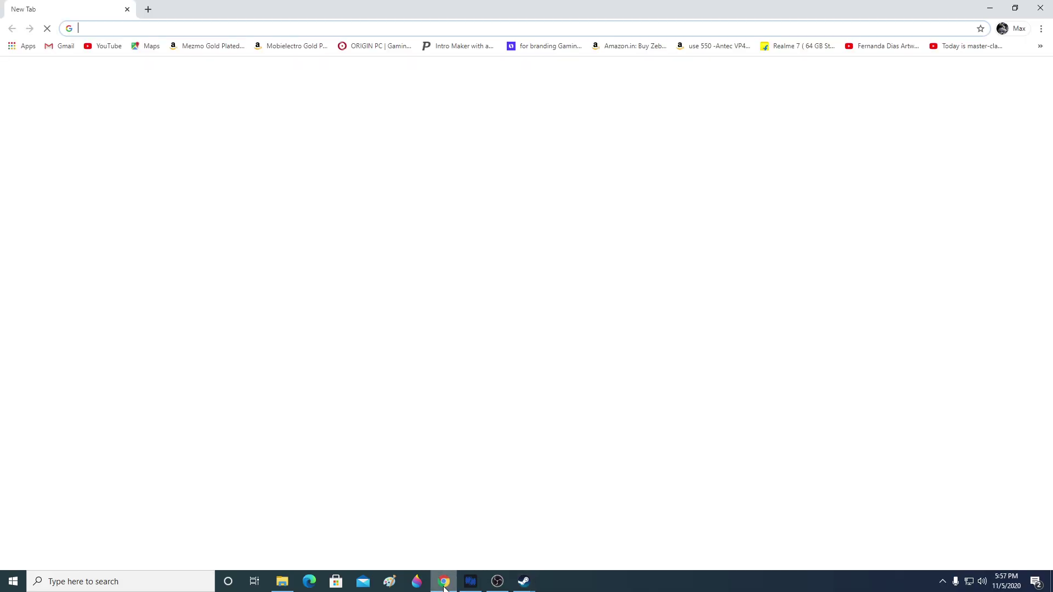
type("originpc.com")
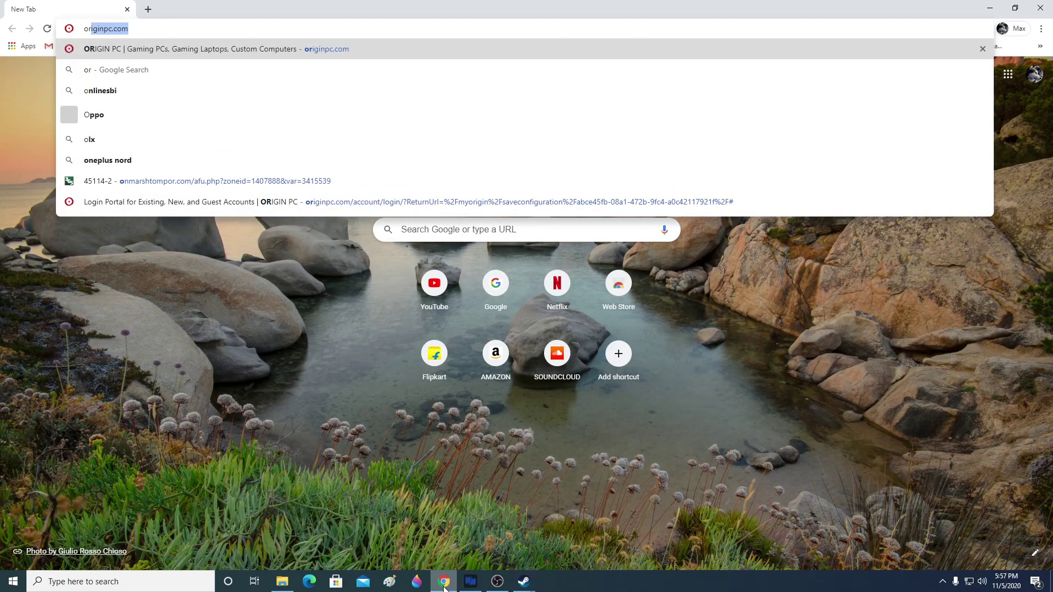
key("Return")
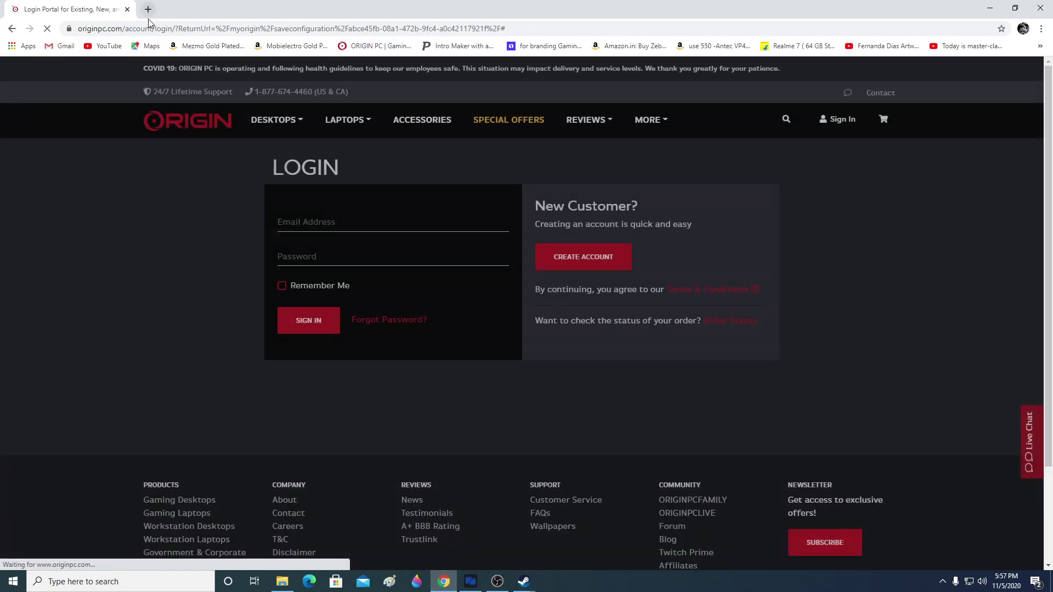
left_click(147, 26)
type("oq=ORIGIN")
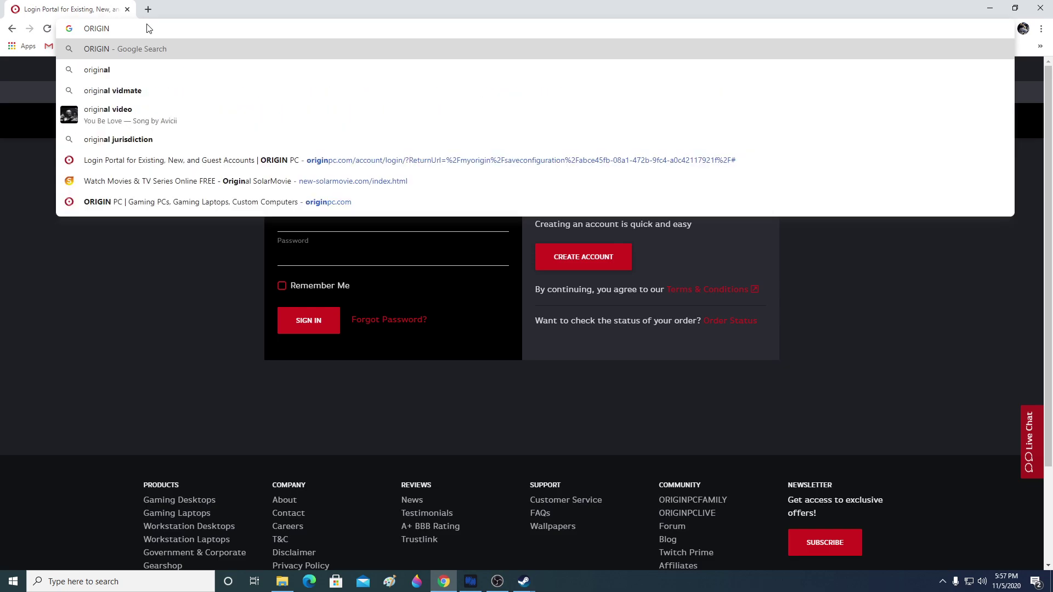
key("Return")
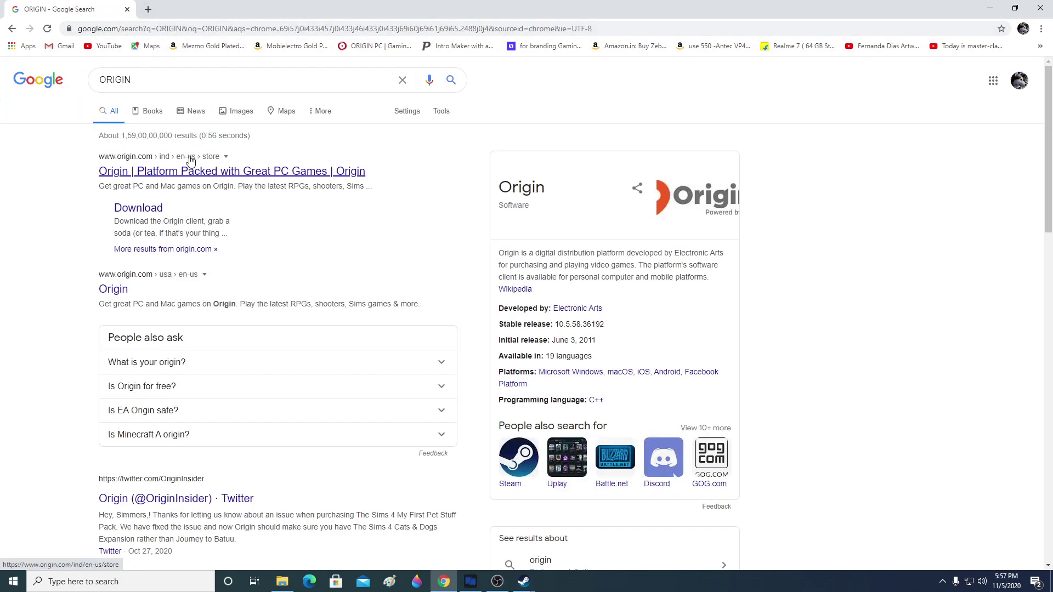
left_click(190, 173)
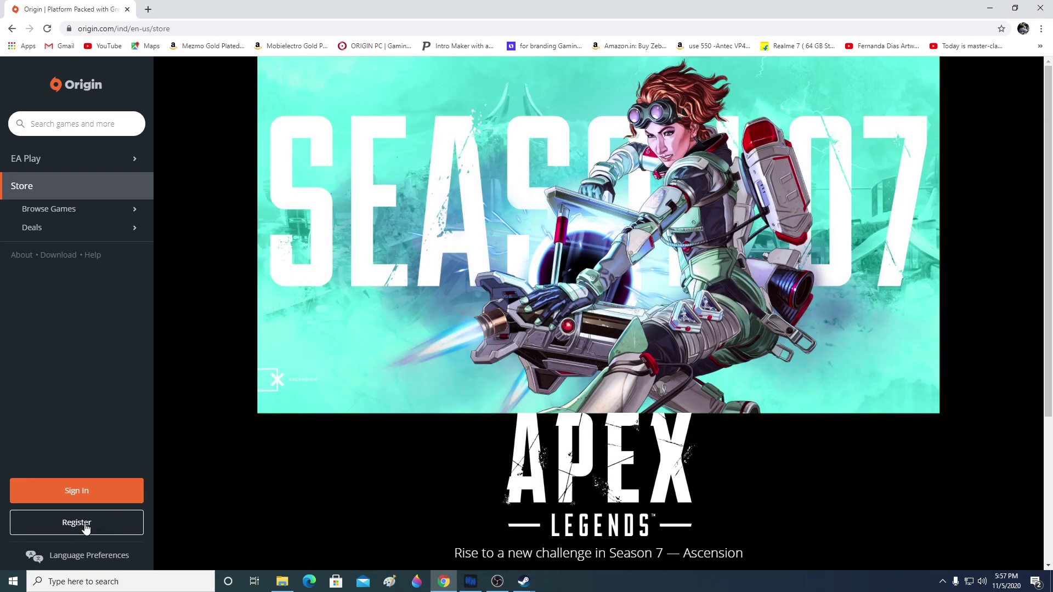
Step: Open the Create Your EA Account window from Origin's Register link, then close it
left_click(85, 526)
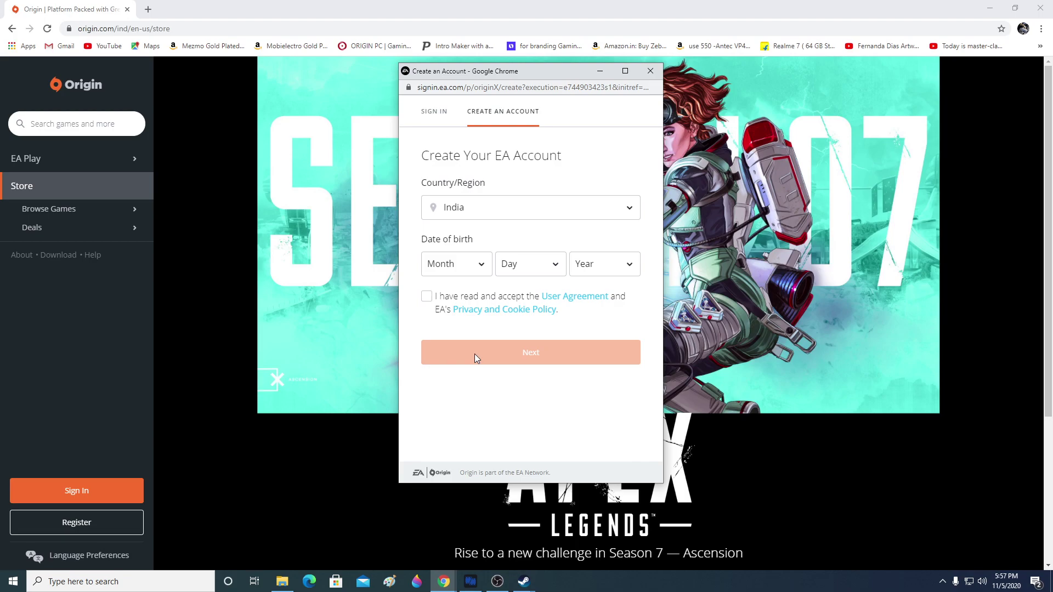
left_click(651, 71)
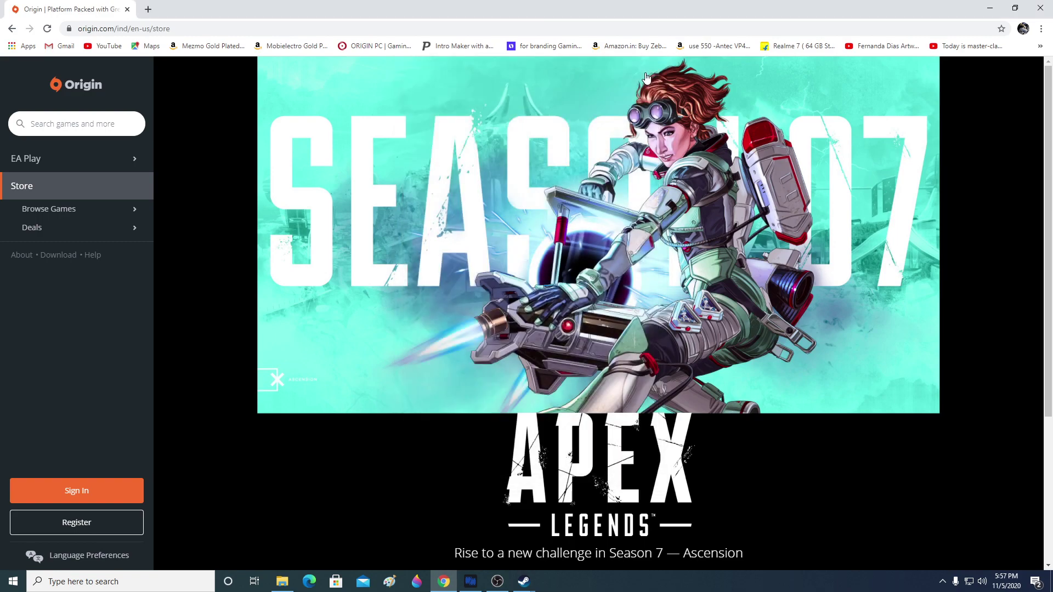
left_click(1040, 8)
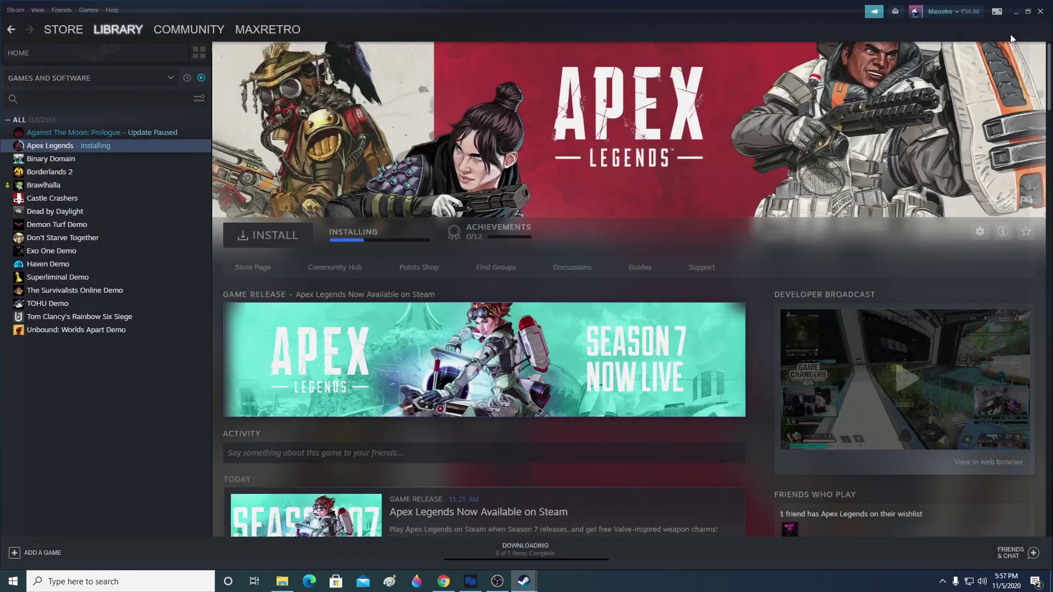